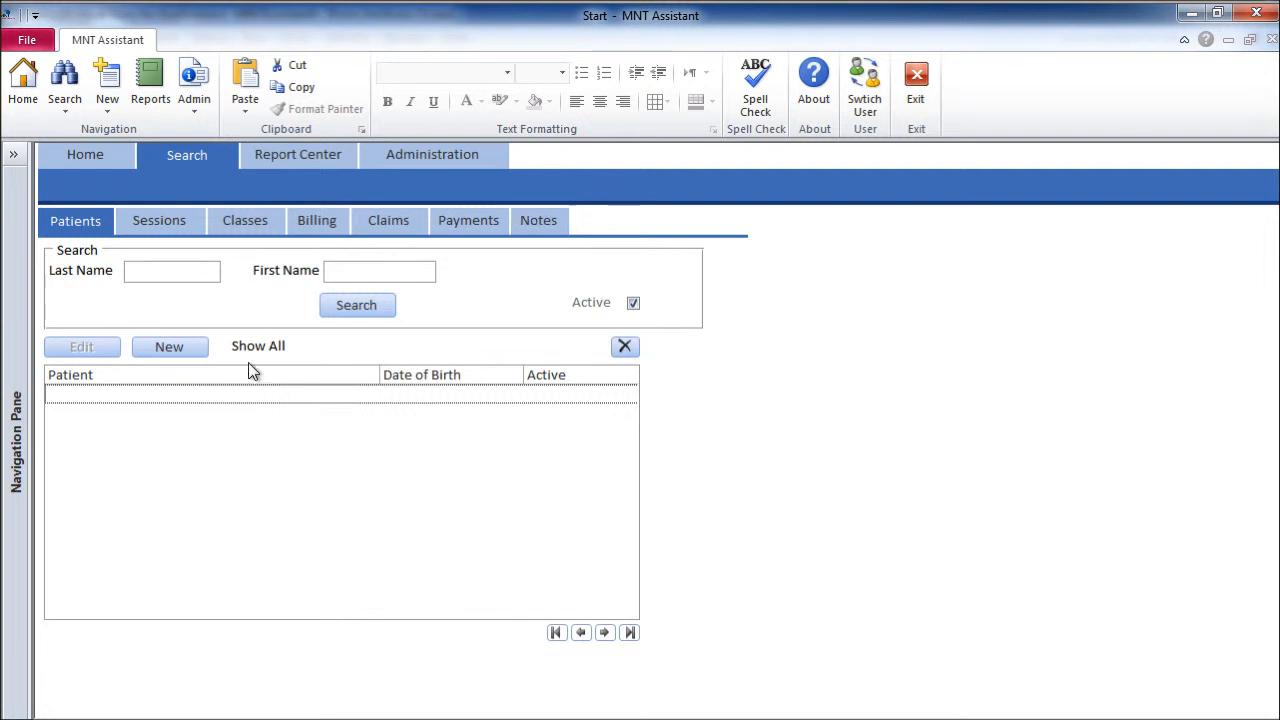
# Start a new patient record and enter the patient's first and last name
pyautogui.click(193, 355)
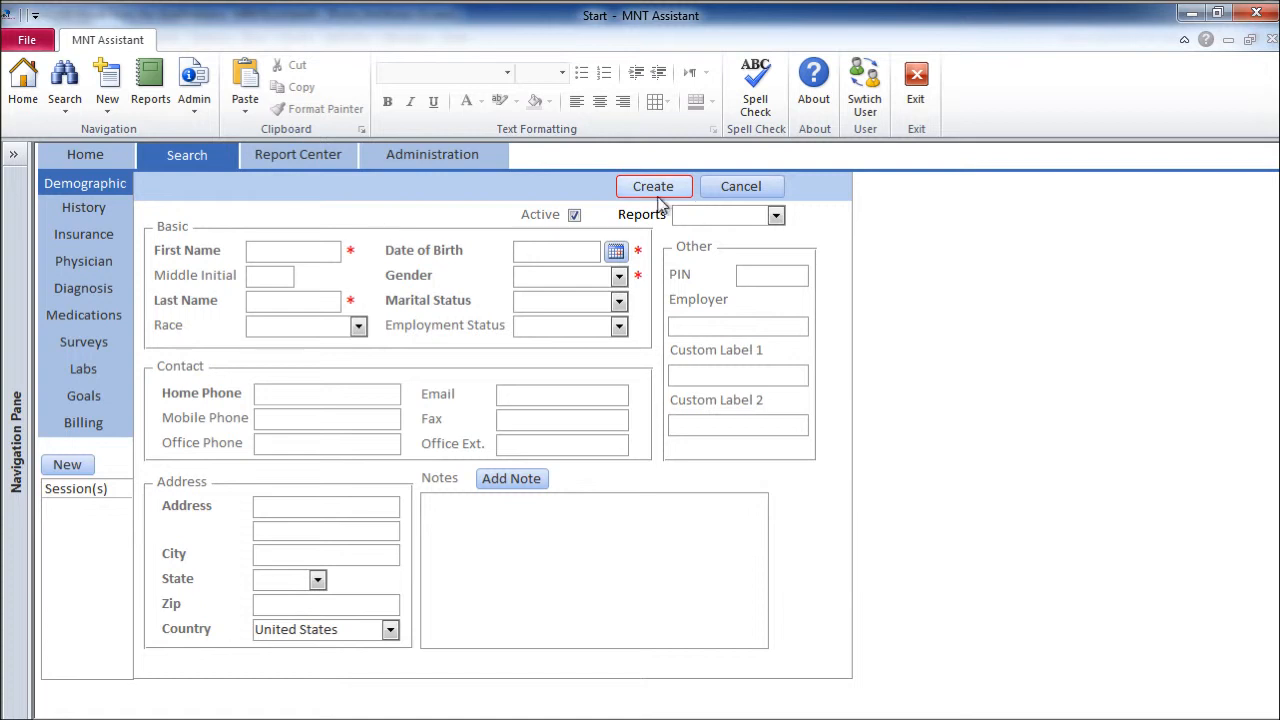
pyautogui.click(330, 254)
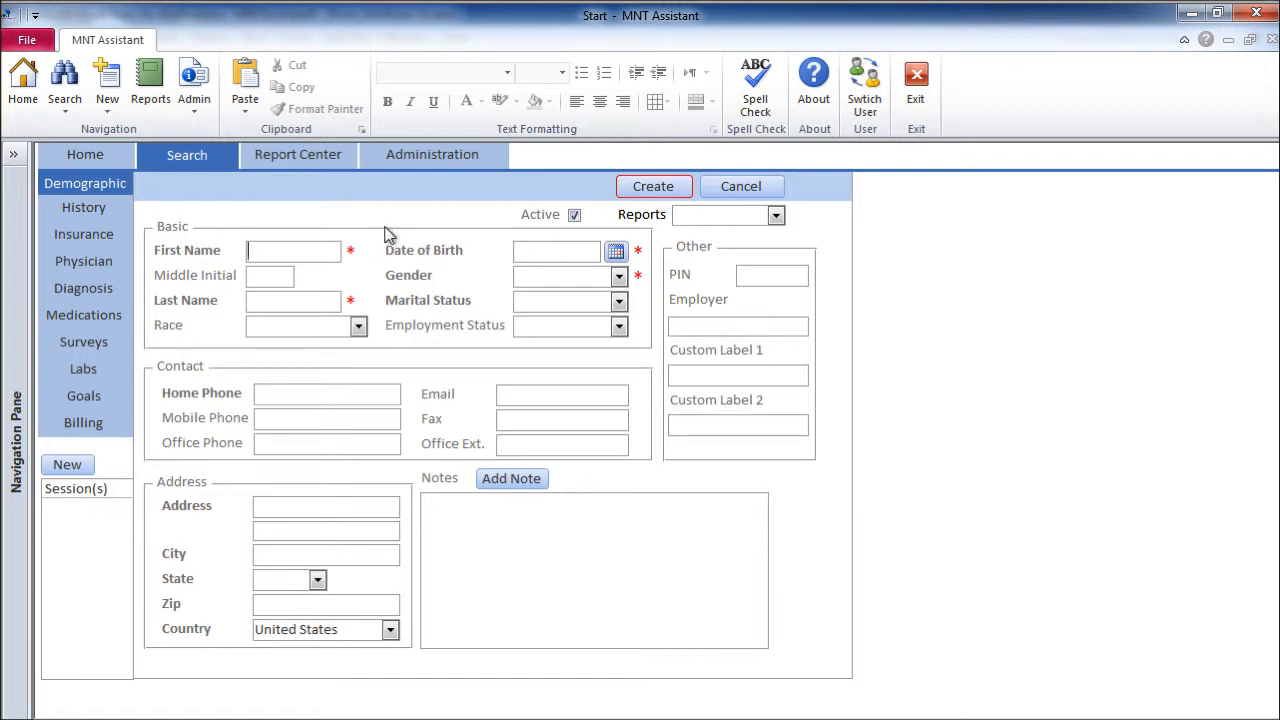
pyautogui.click(290, 310)
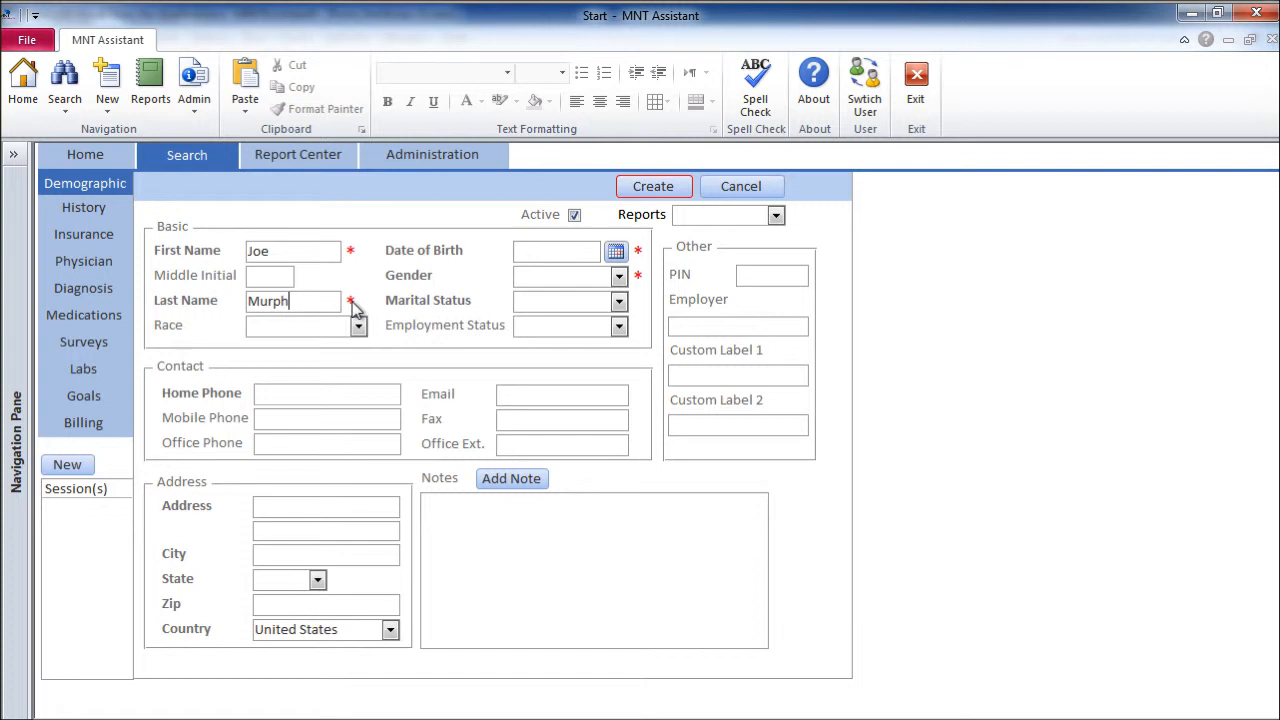
# Set the date of birth to 1/1/1954 from the calendar
pyautogui.click(527, 252)
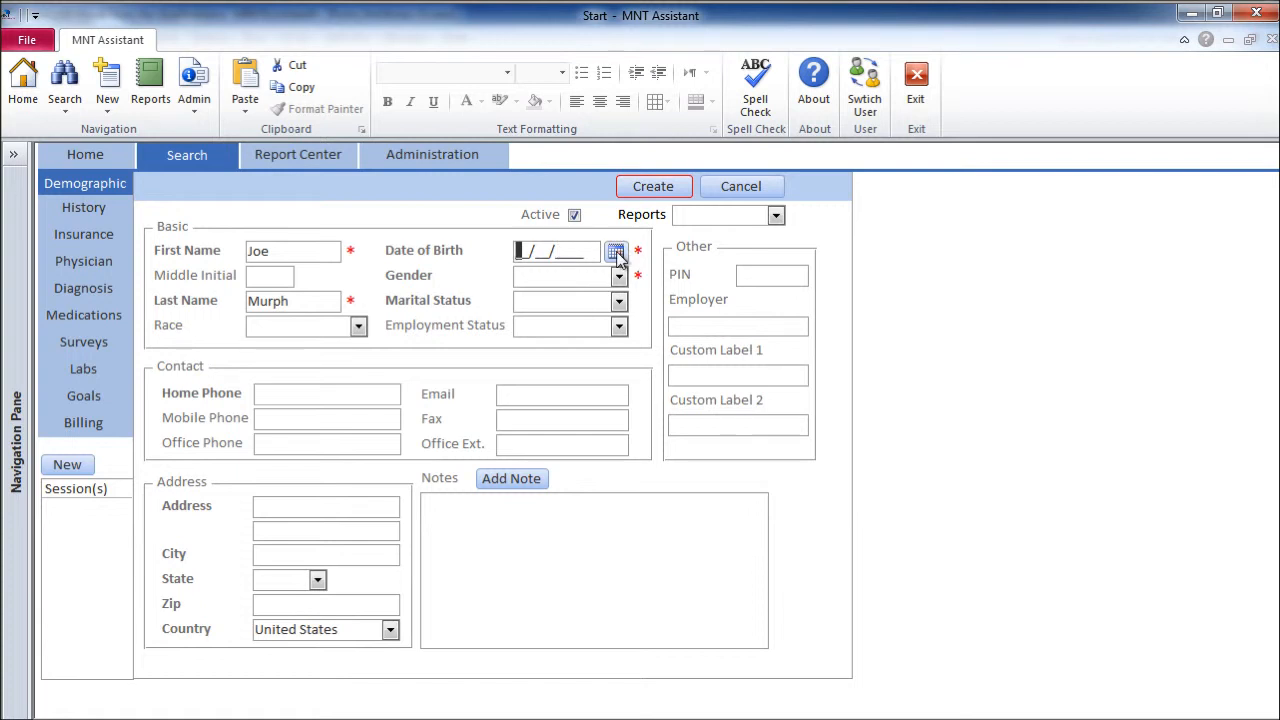
pyautogui.click(617, 253)
pyautogui.click(571, 233)
pyautogui.click(565, 251)
pyautogui.click(657, 232)
pyautogui.click(684, 275)
pyautogui.click(684, 268)
pyautogui.click(684, 268)
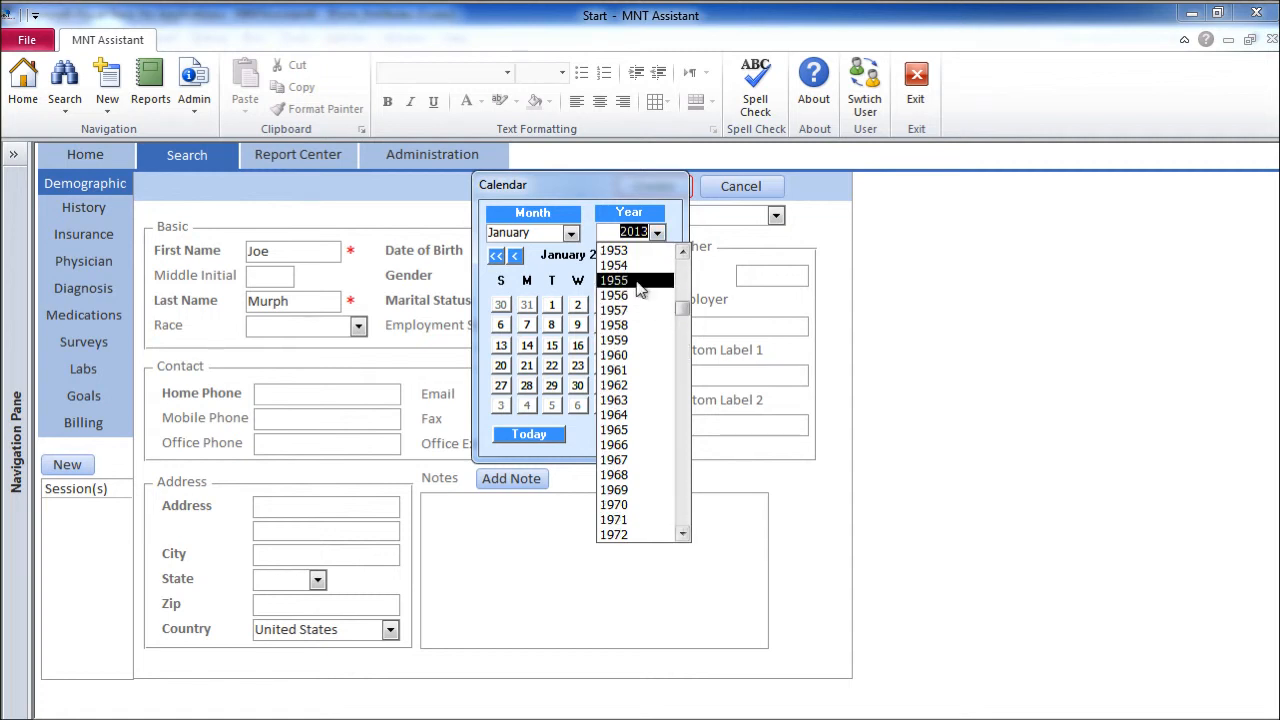
pyautogui.click(638, 266)
pyautogui.click(630, 305)
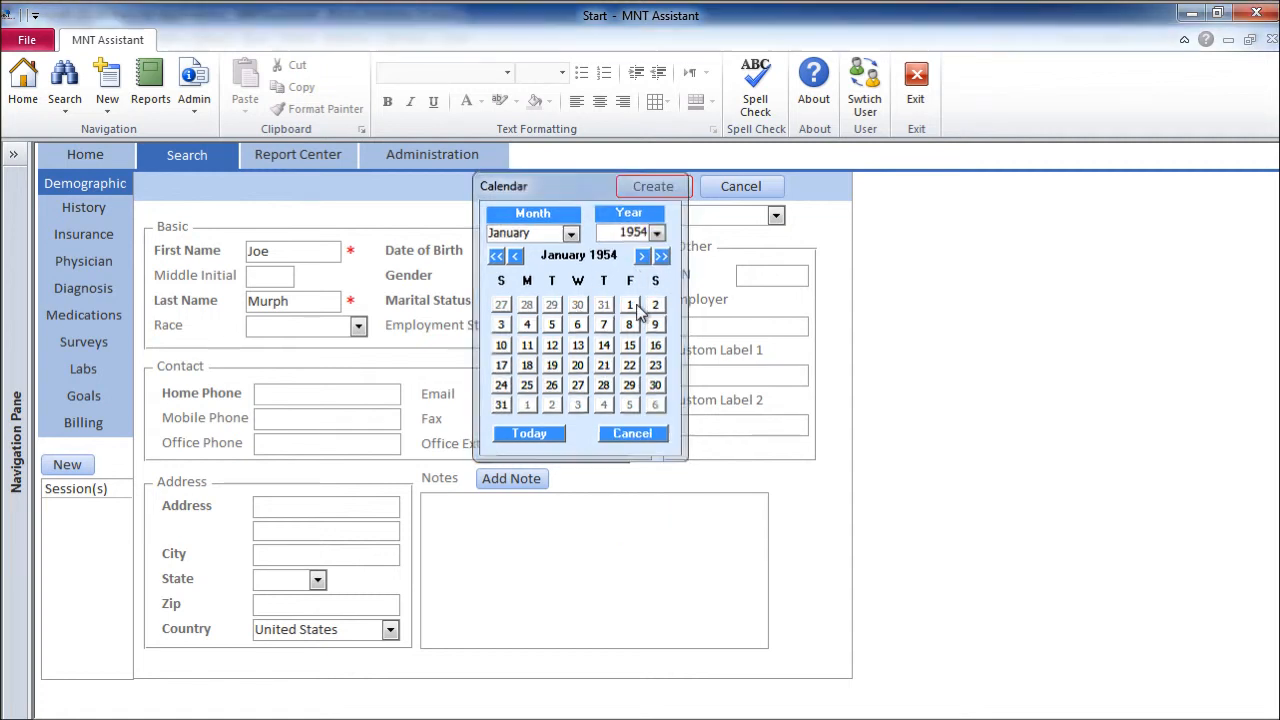
# Set gender to Male and marital status to Married
pyautogui.click(619, 276)
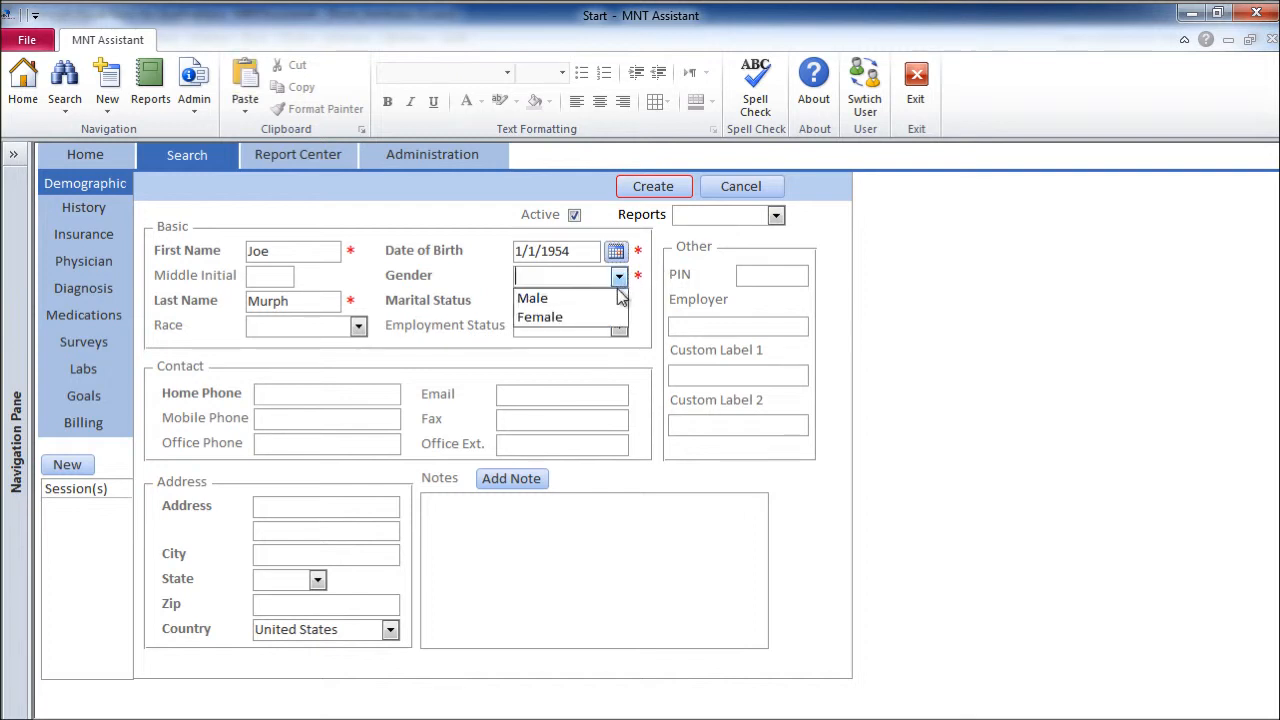
pyautogui.click(617, 299)
pyautogui.click(619, 301)
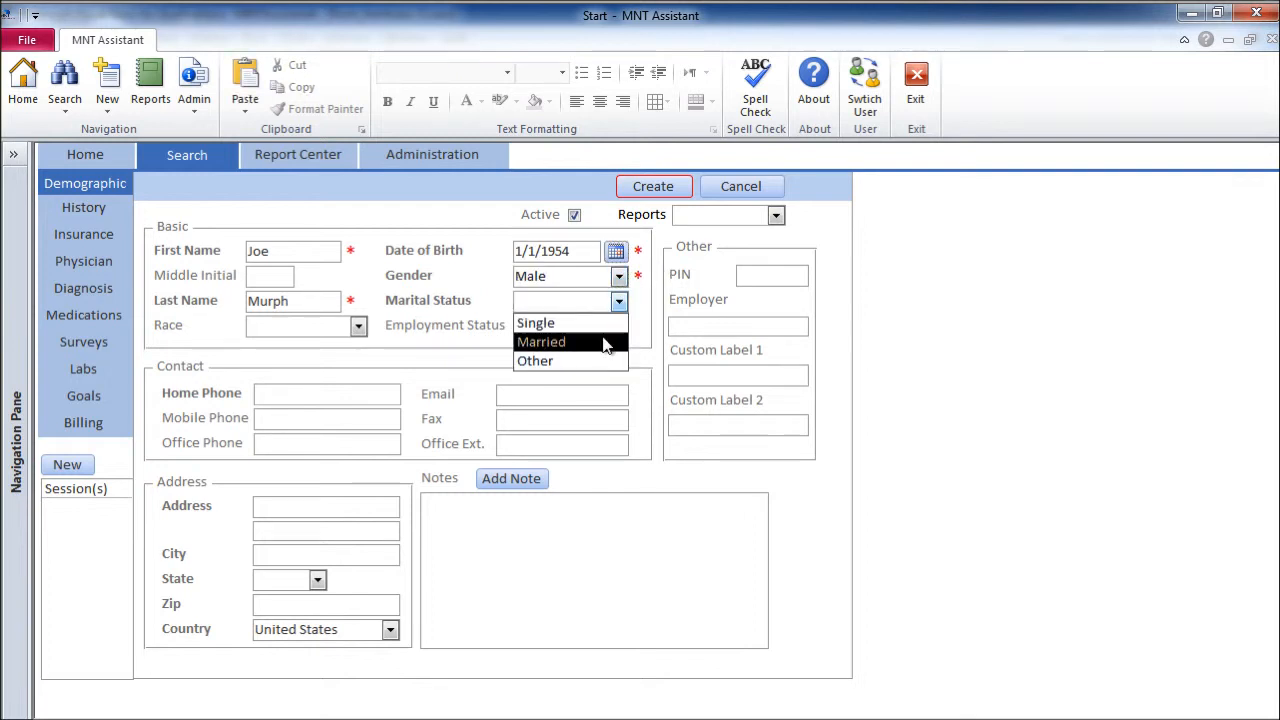
pyautogui.click(606, 340)
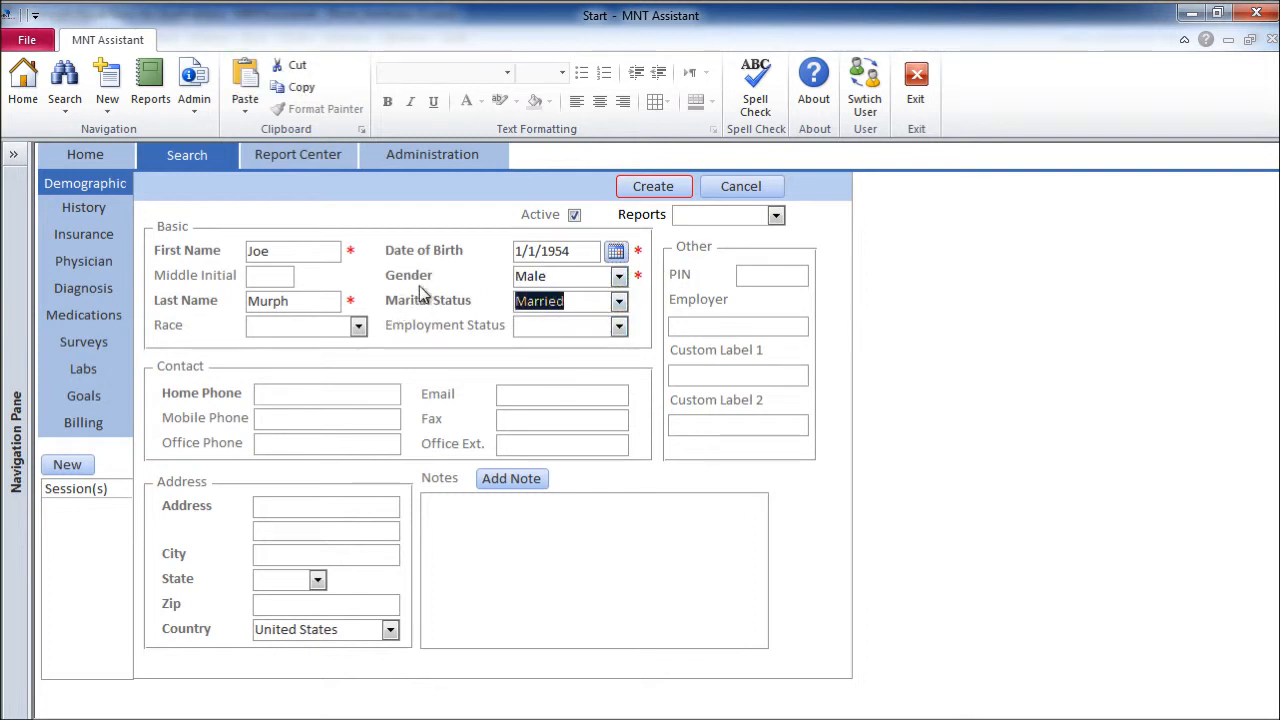
# Fill in the home phone number and full postal address, then create the patient record
pyautogui.click(258, 392)
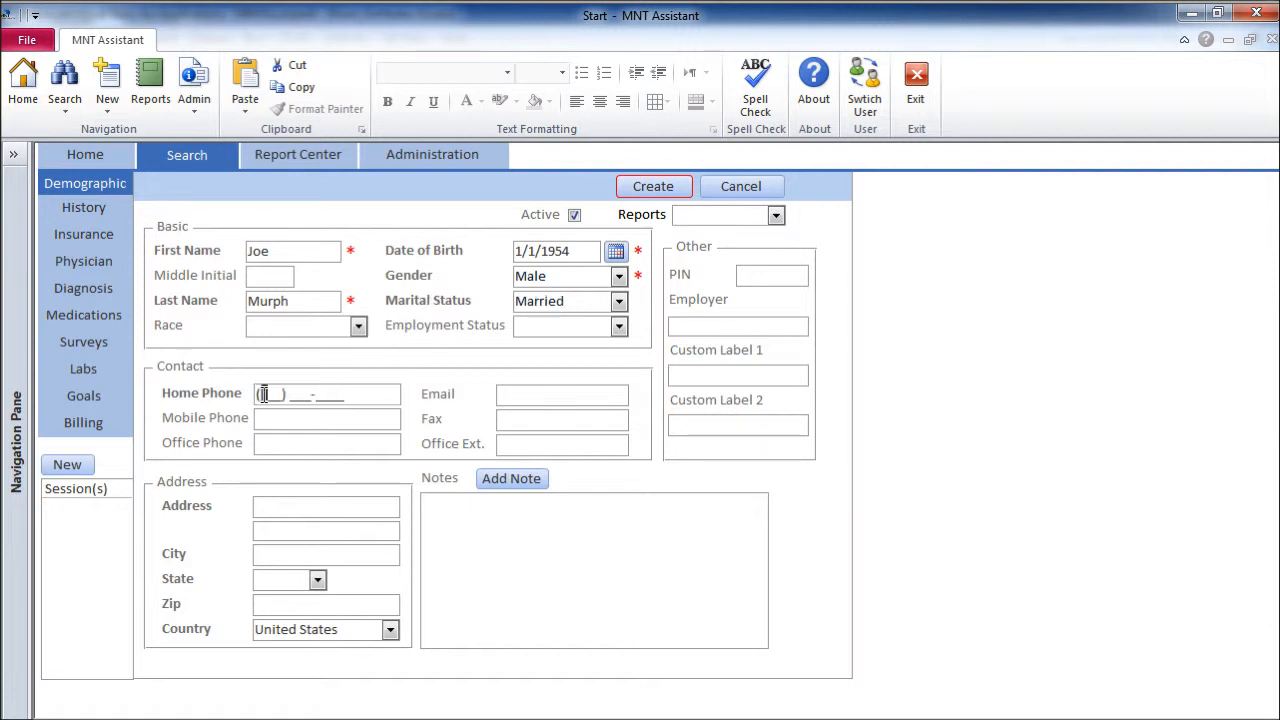
pyautogui.write('111) 222-3333')
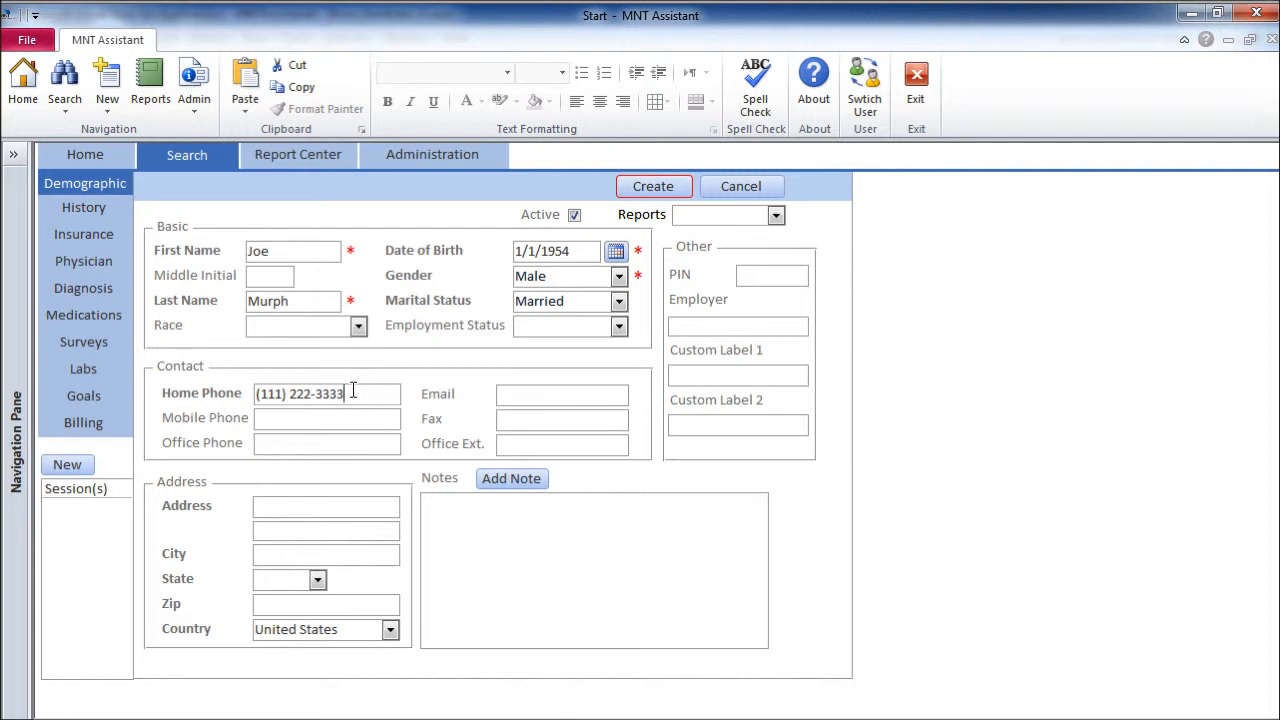
pyautogui.click(292, 508)
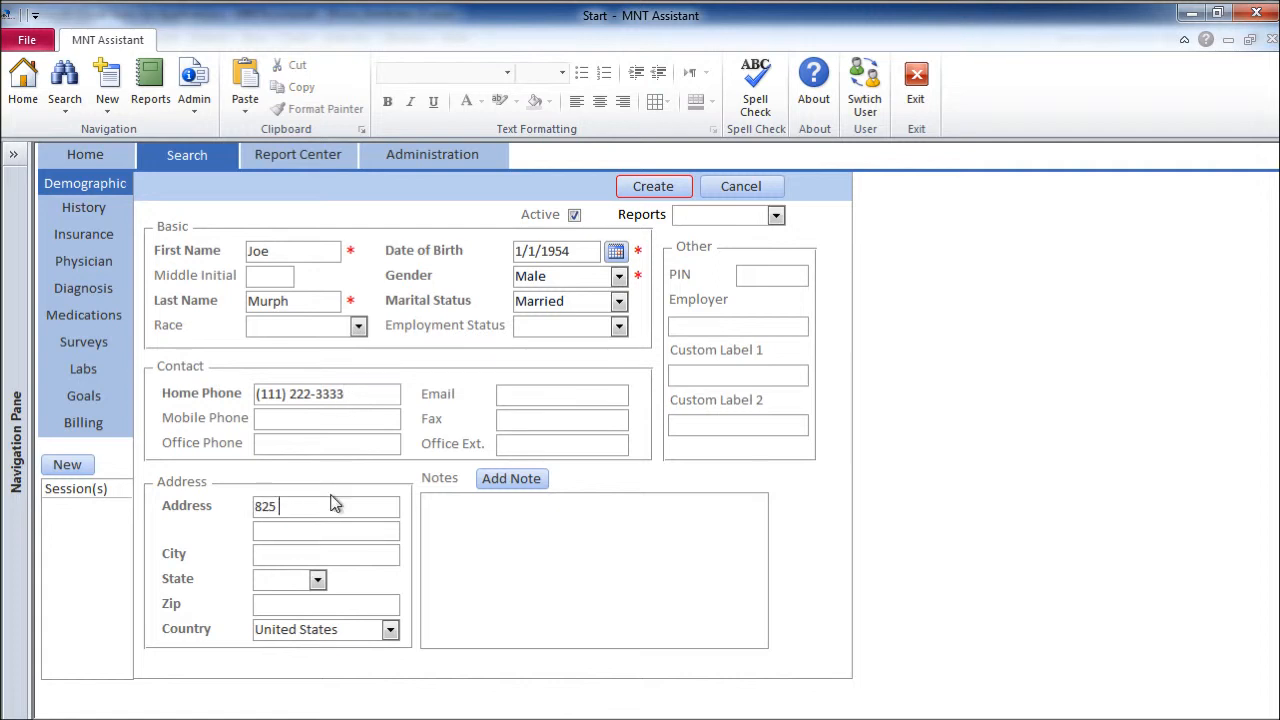
pyautogui.write('Mol')
pyautogui.write('alla')
pyautogui.press('Tab')
pyautogui.write('or')
pyautogui.press('Tab')
pyautogui.write('97038-')
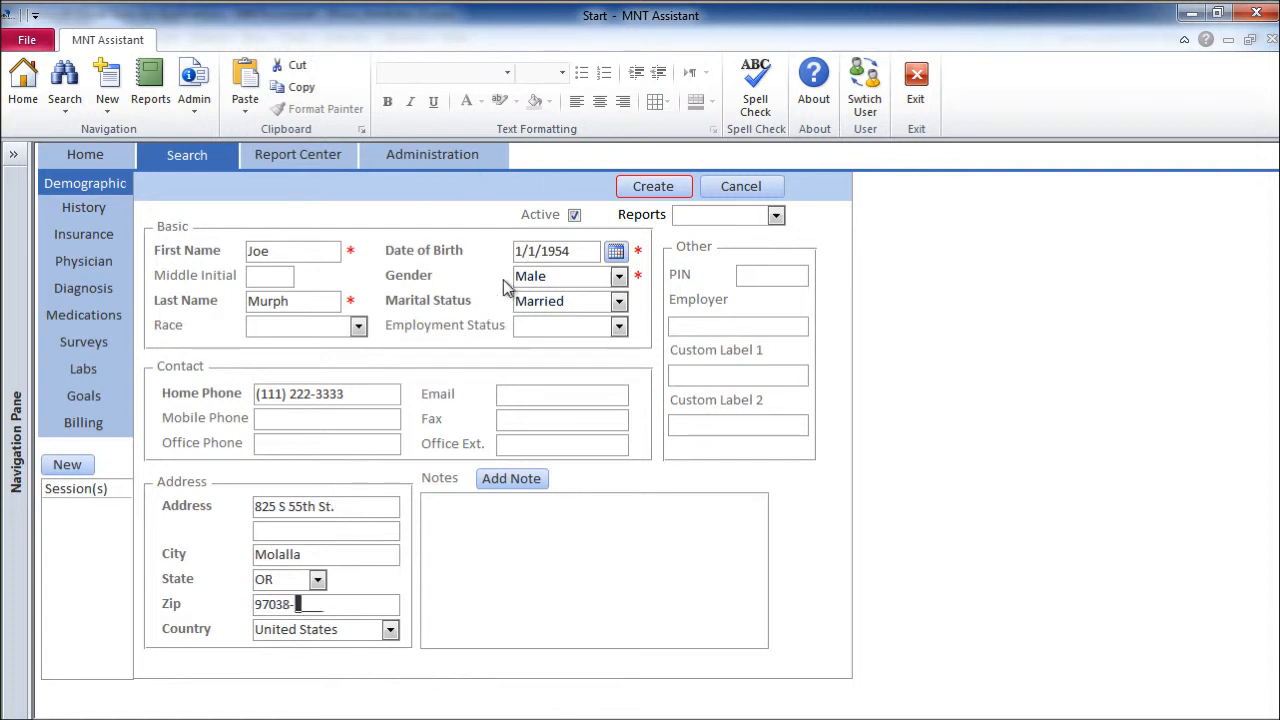
pyautogui.click(640, 199)
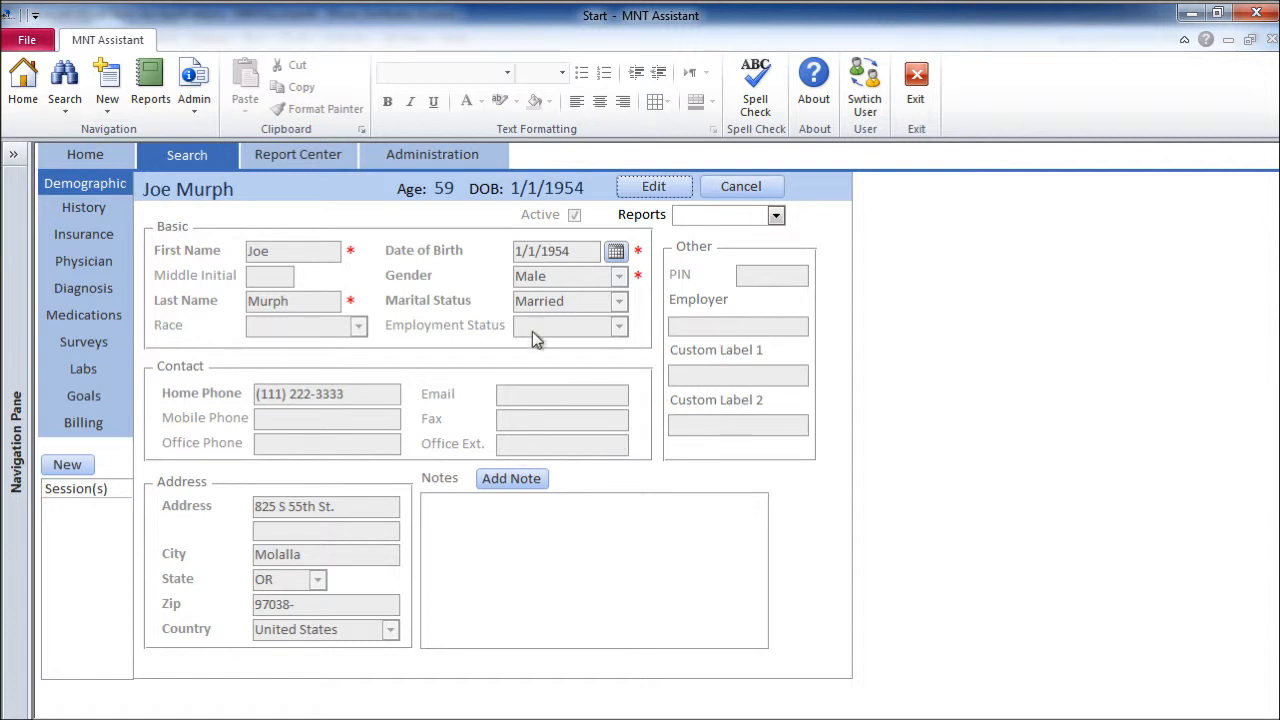
# Check the Reports list without choosing one, then open the patient's History section
pyautogui.click(776, 216)
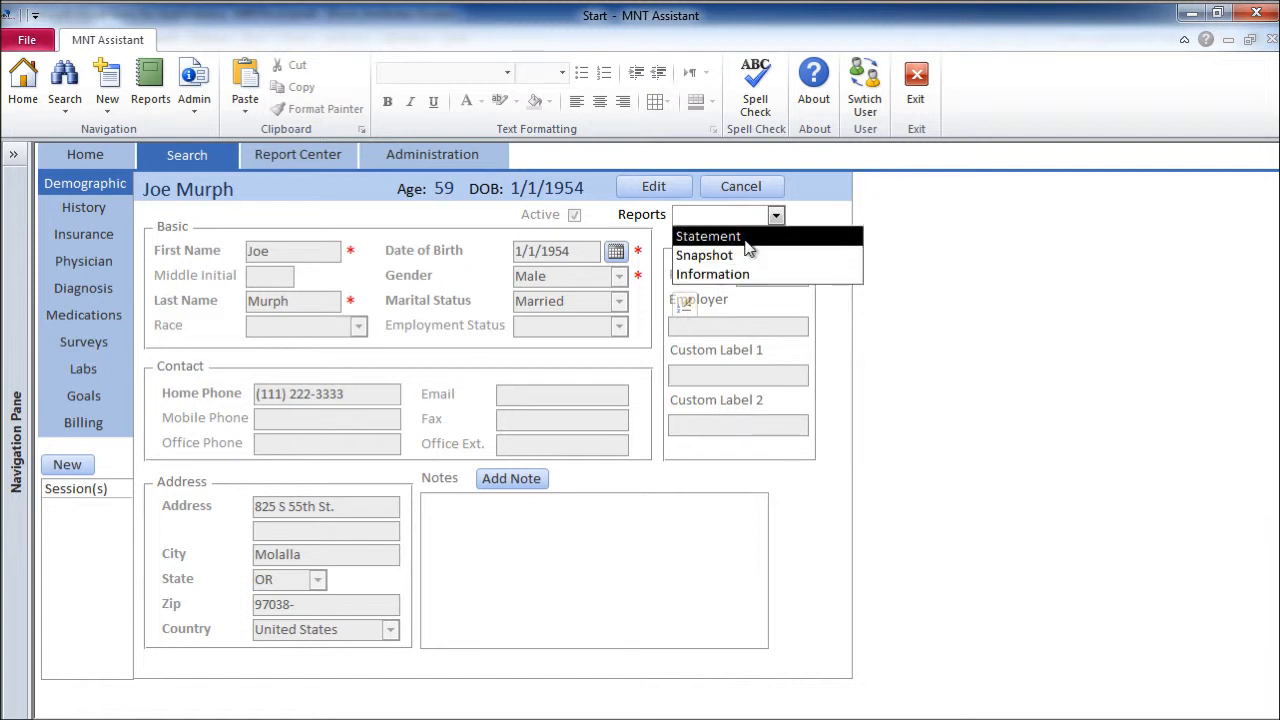
pyautogui.click(800, 218)
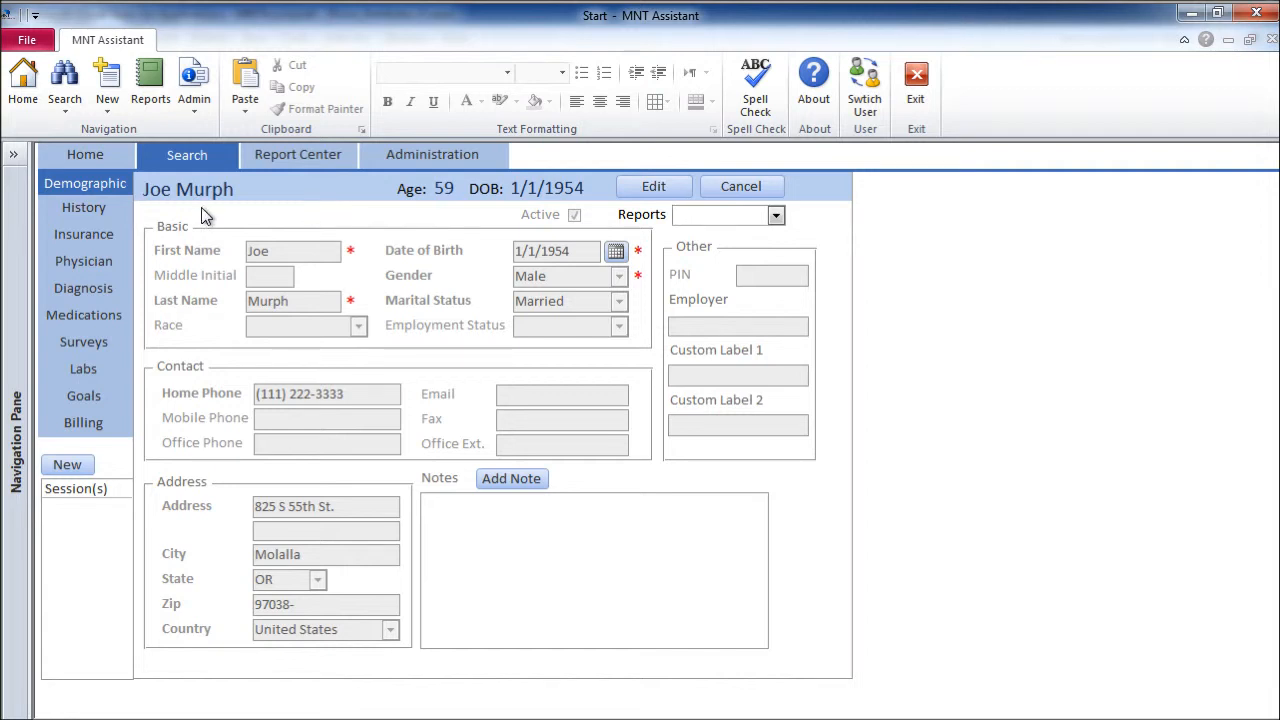
pyautogui.click(104, 208)
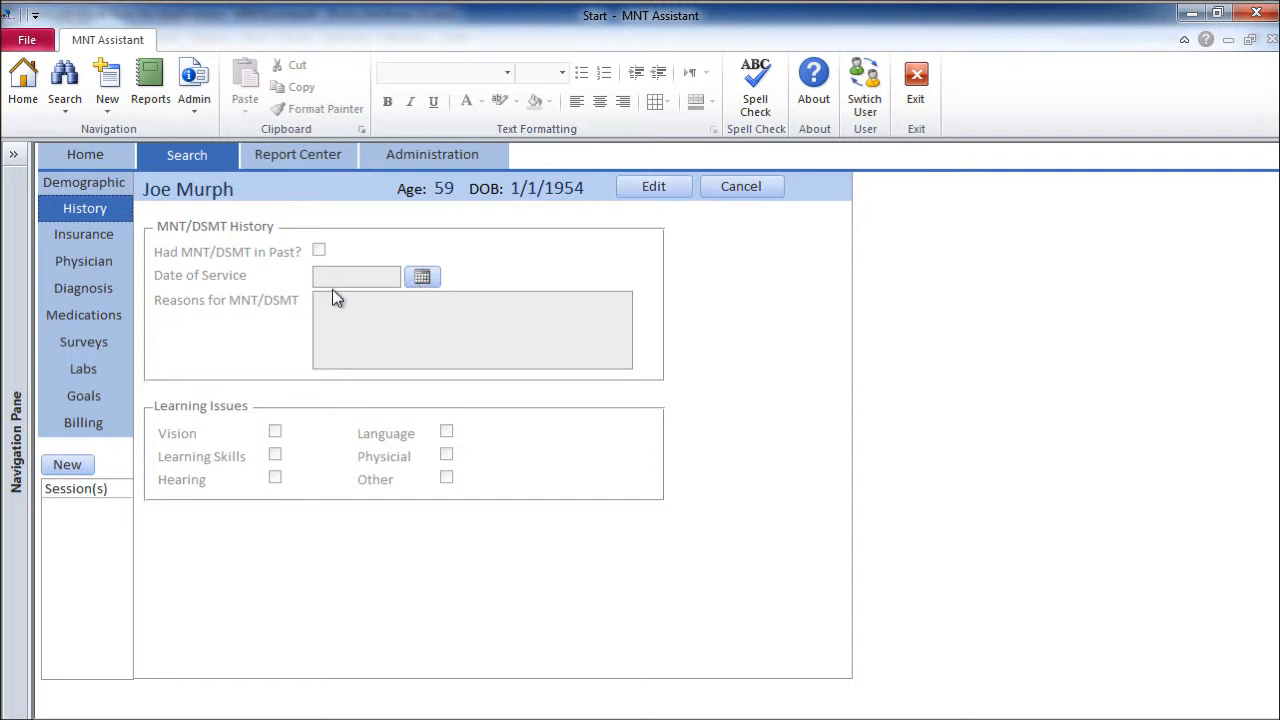
# Go to the patient's Insurance section and start a new insurance entry
pyautogui.click(110, 244)
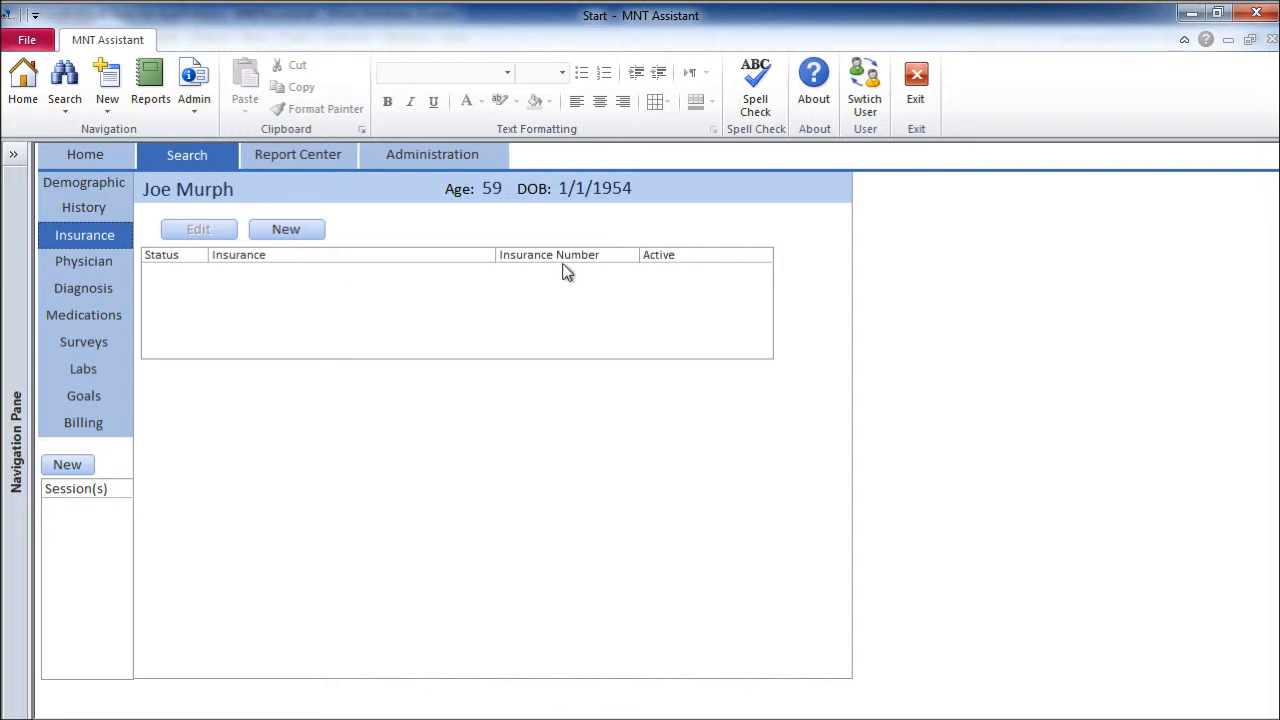
pyautogui.click(286, 228)
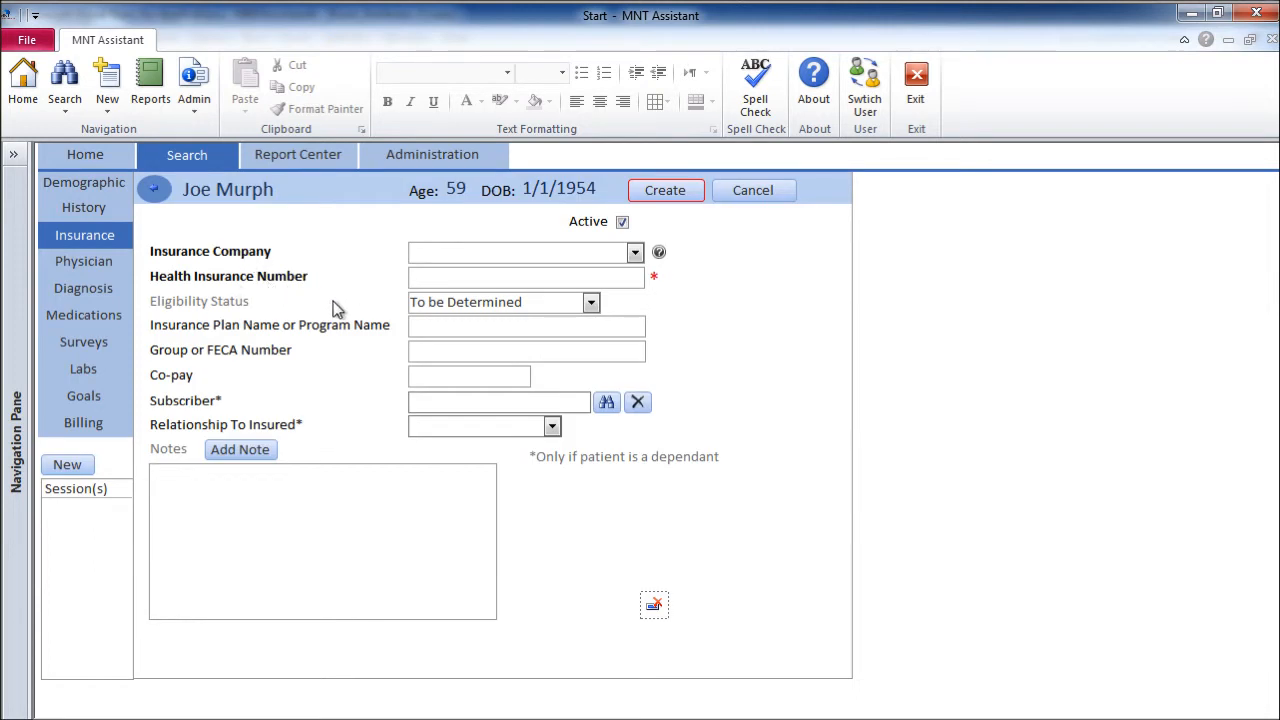
# Choose ***** Not in List ***** from the Insurance Company dropdown
pyautogui.click(636, 254)
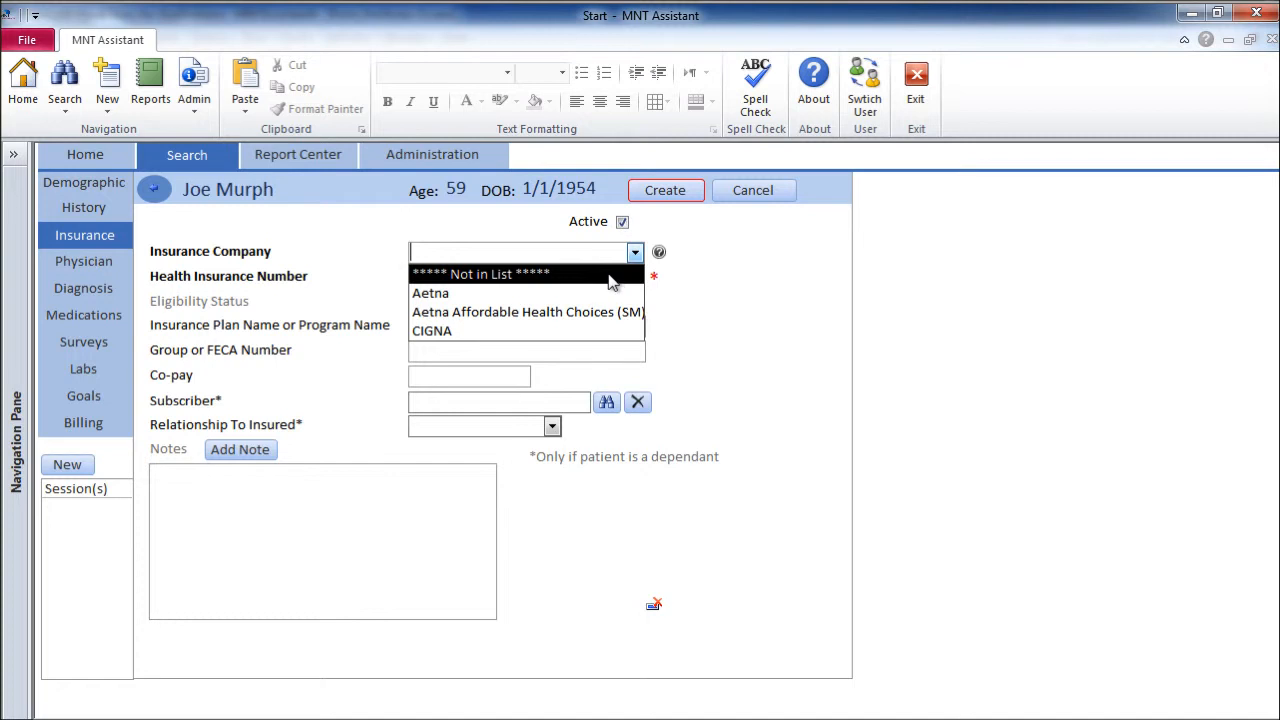
pyautogui.click(611, 274)
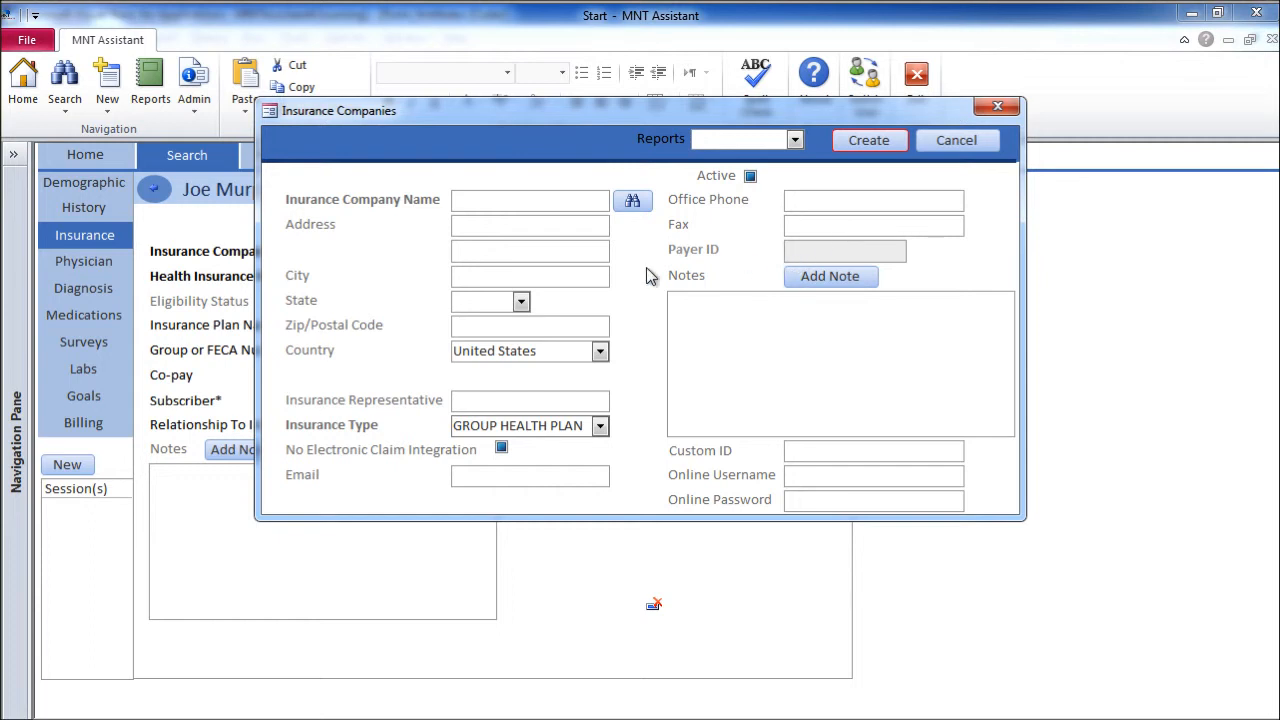
# Search Oregon payers in the directory and fill the company details from Healthnet - Oregon
pyautogui.click(633, 203)
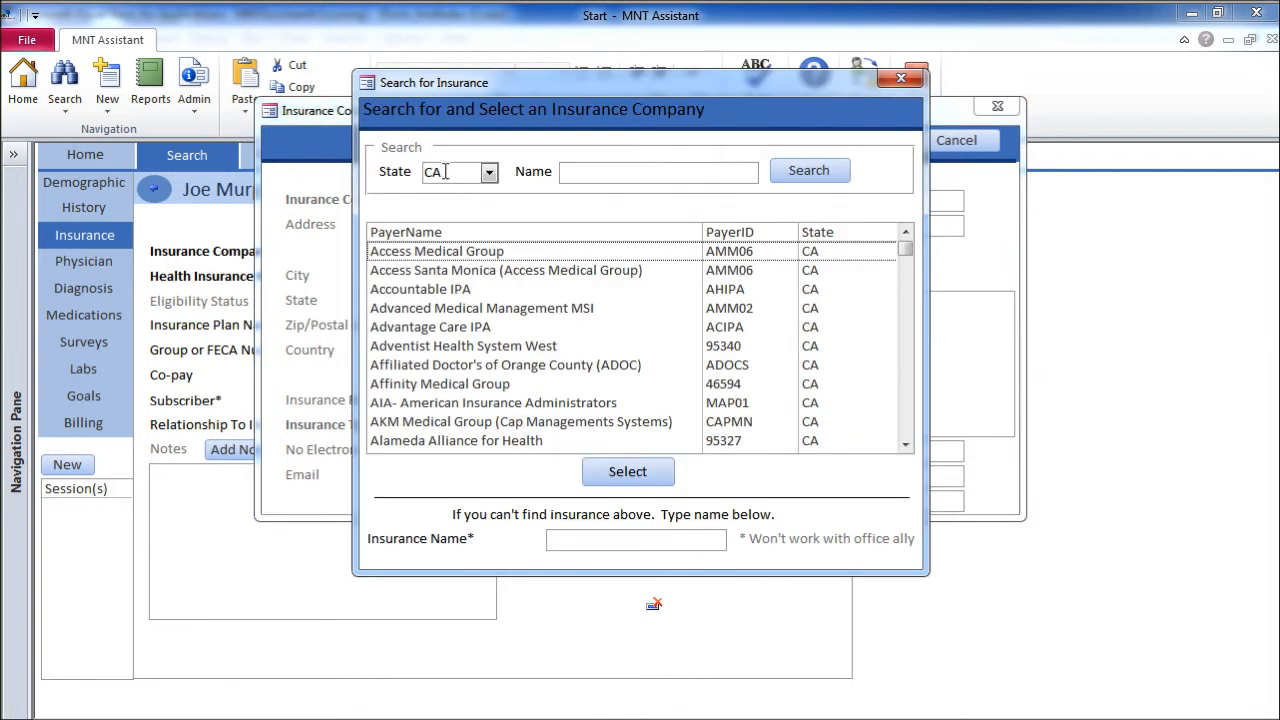
pyautogui.doubleClick(412, 172)
pyautogui.press('Delete')
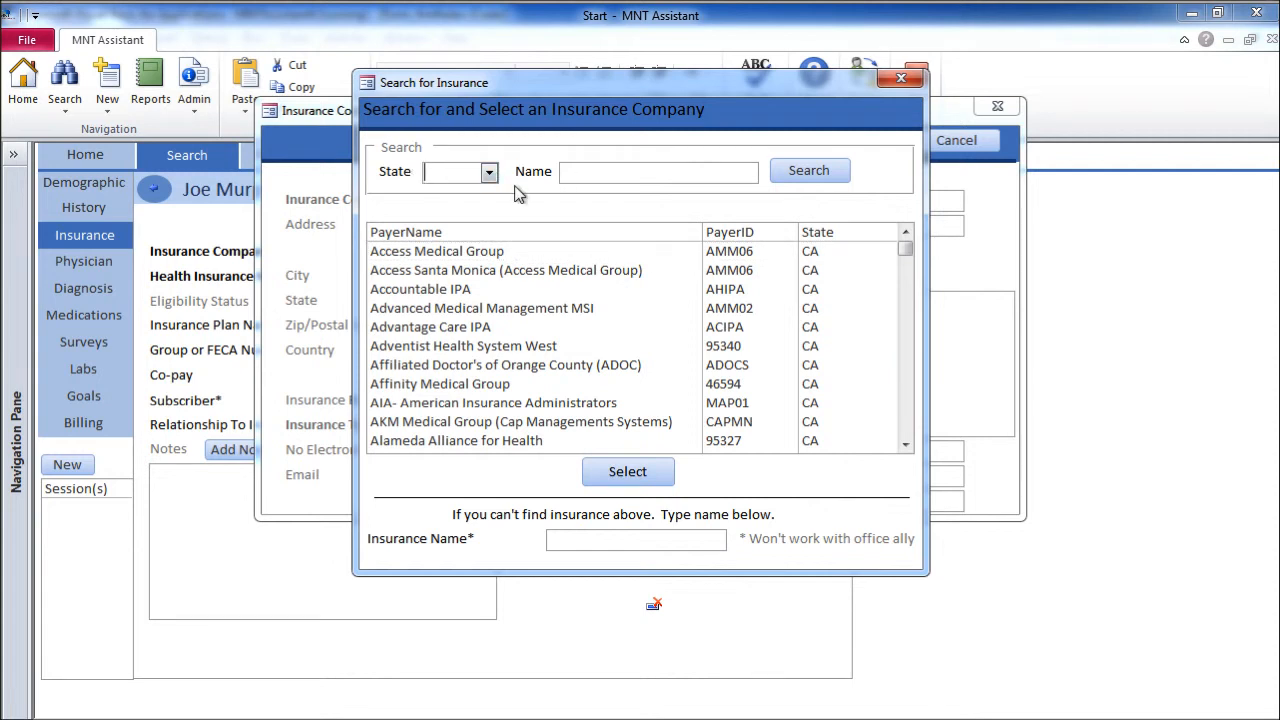
pyautogui.write('or')
pyautogui.click(801, 181)
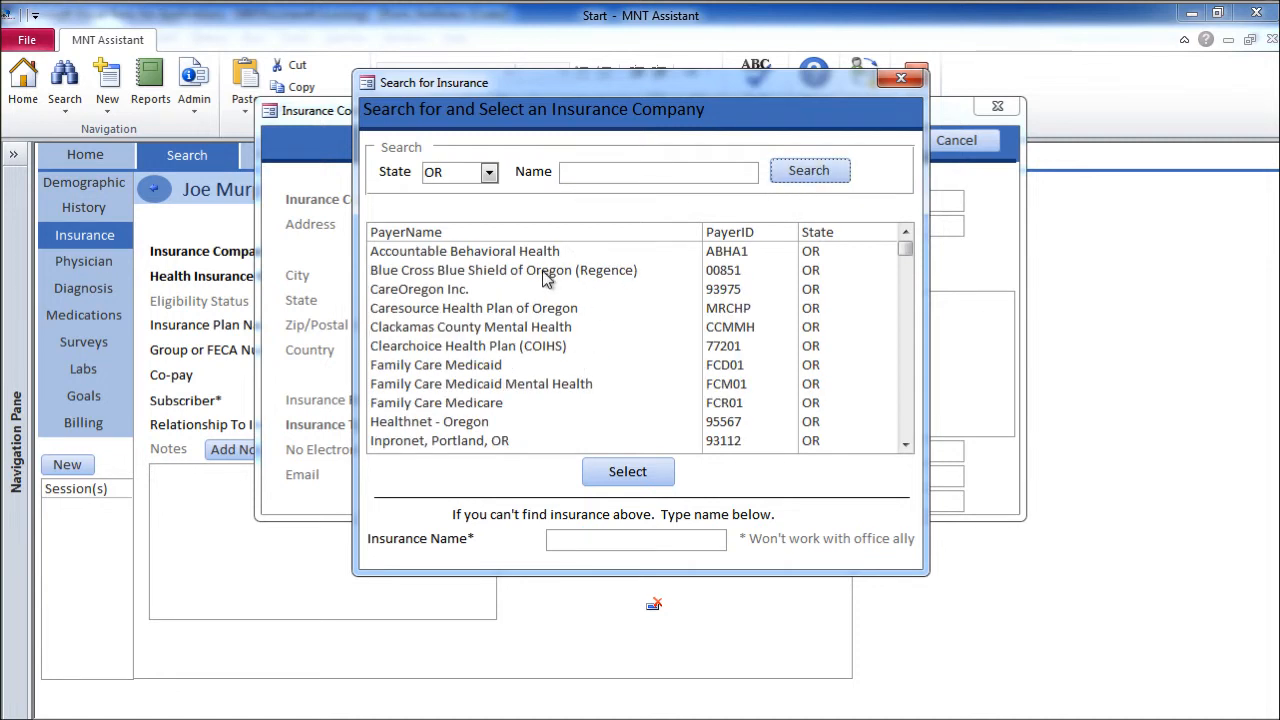
pyautogui.click(587, 421)
pyautogui.click(610, 472)
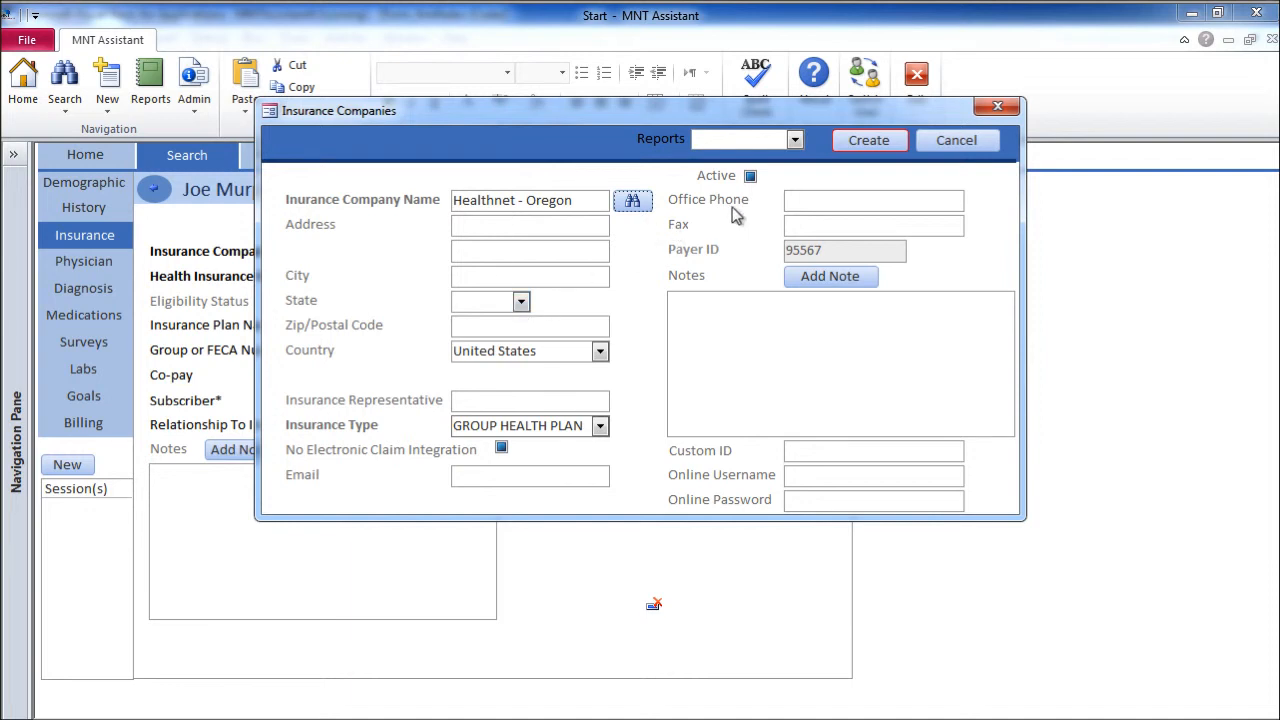
# Add the insurer's office phone number and create the Healthnet - Oregon company record
pyautogui.click(795, 201)
pyautogui.click(866, 141)
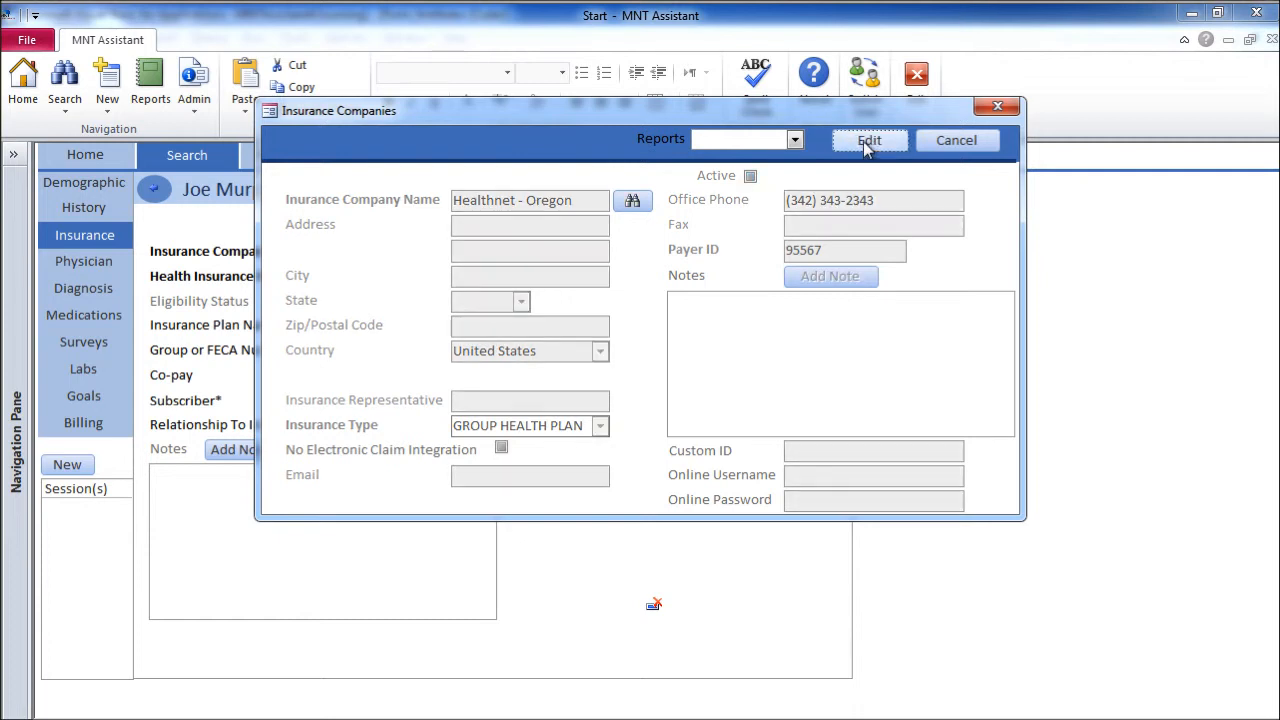
pyautogui.click(795, 139)
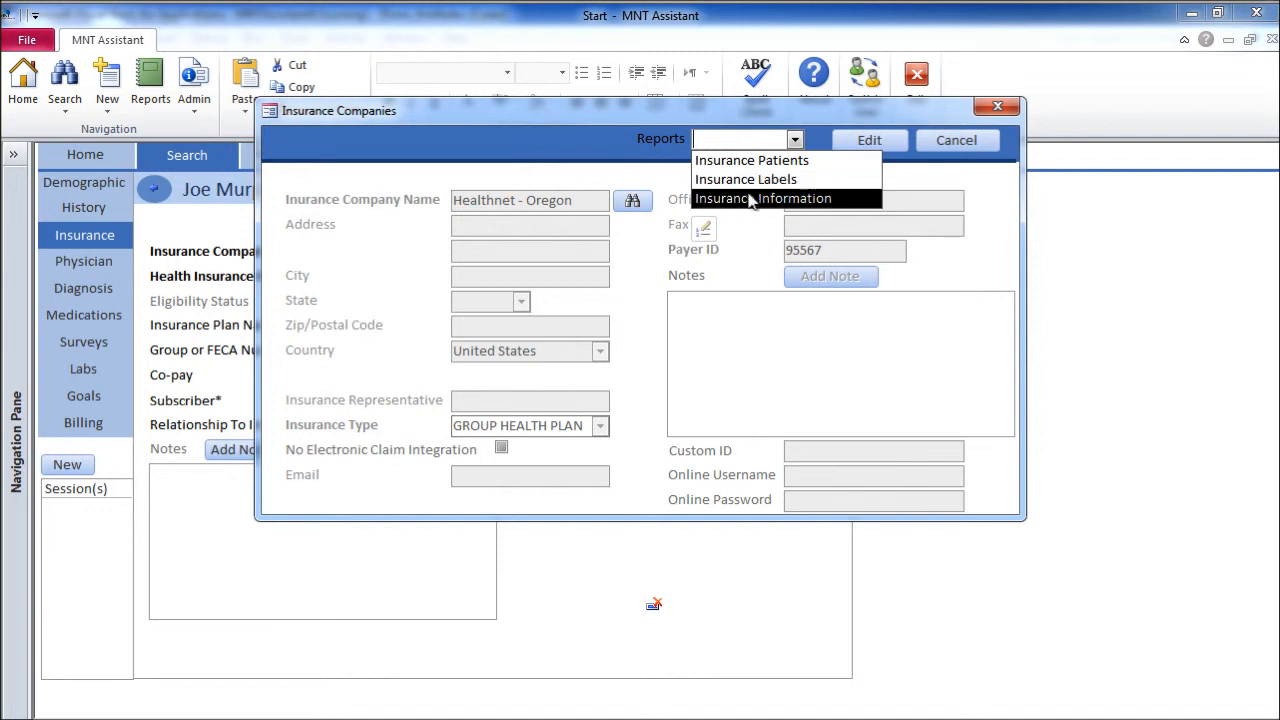
pyautogui.click(660, 185)
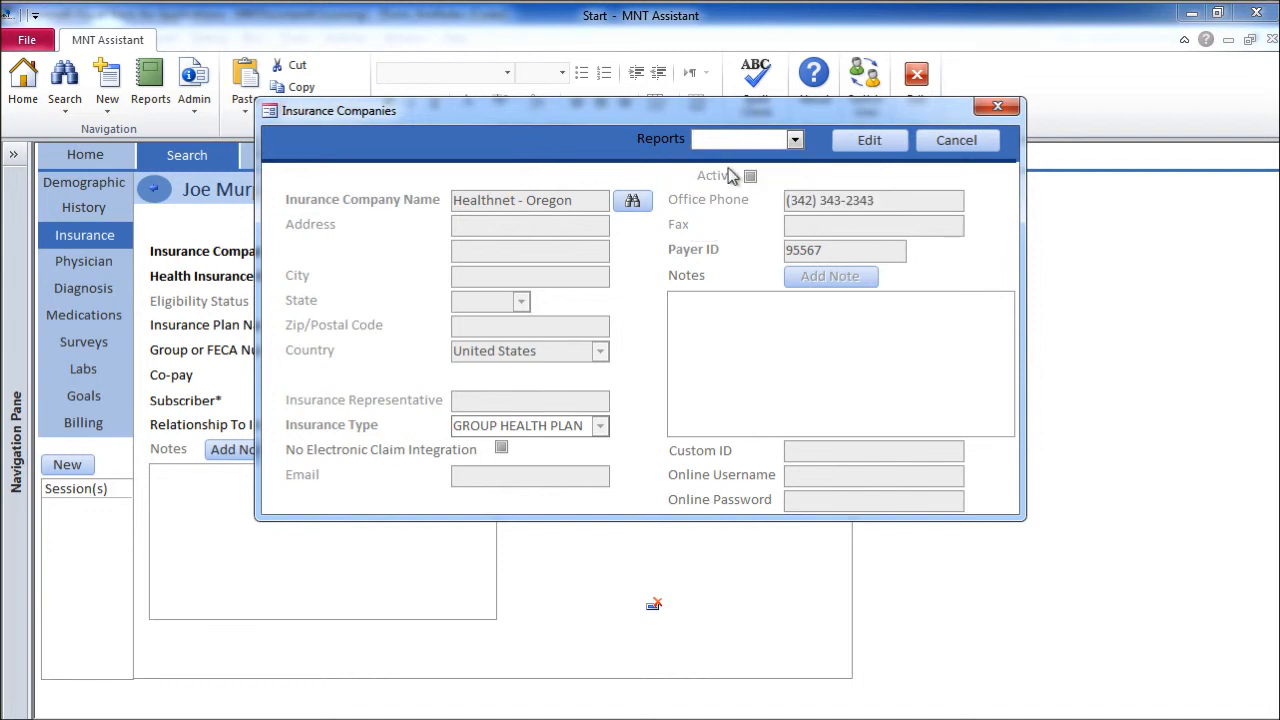
# Enter the health insurance number and a 15 co-pay, leave Relationship blank, and create the insurance
pyautogui.click(989, 110)
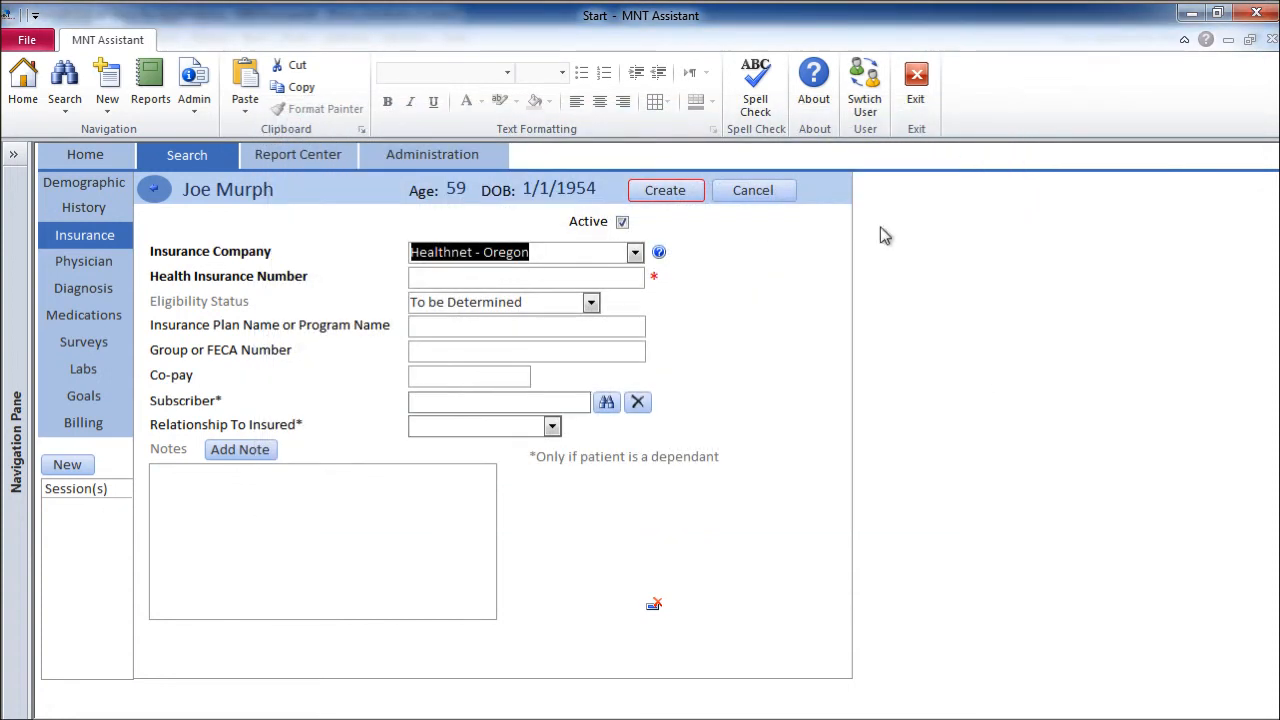
pyautogui.click(474, 280)
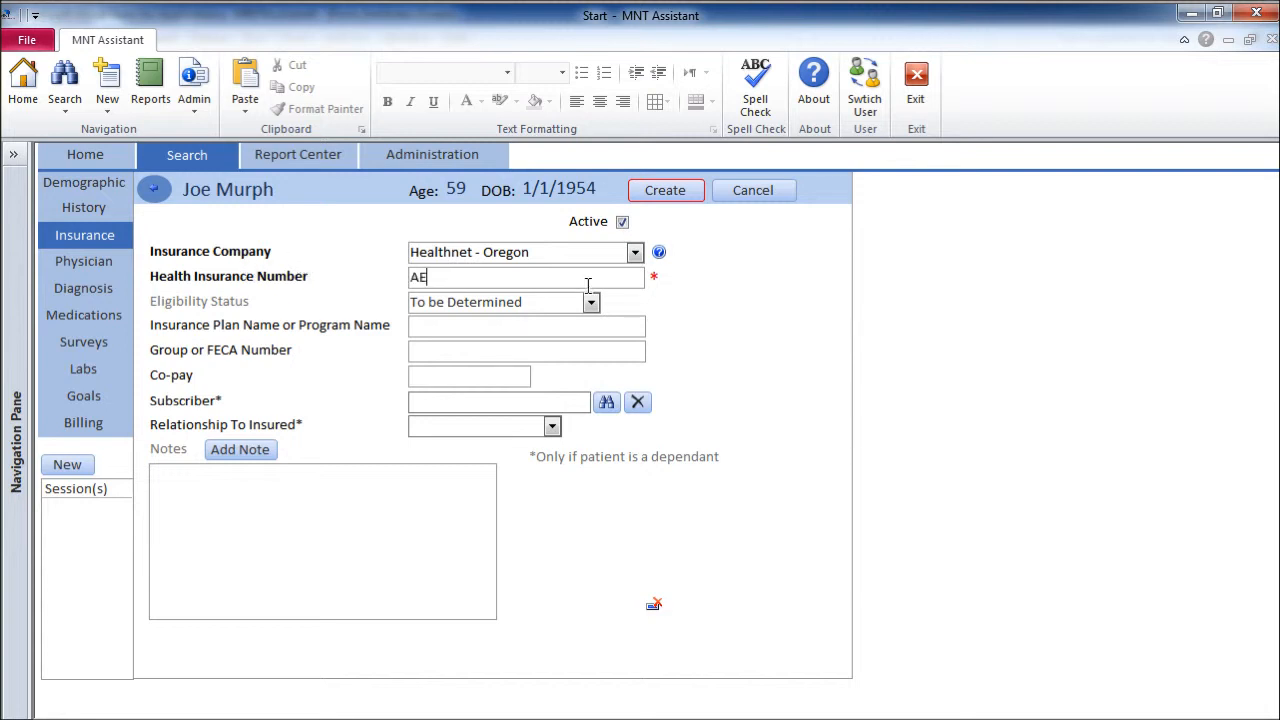
pyautogui.click(435, 379)
pyautogui.write('15')
pyautogui.click(450, 352)
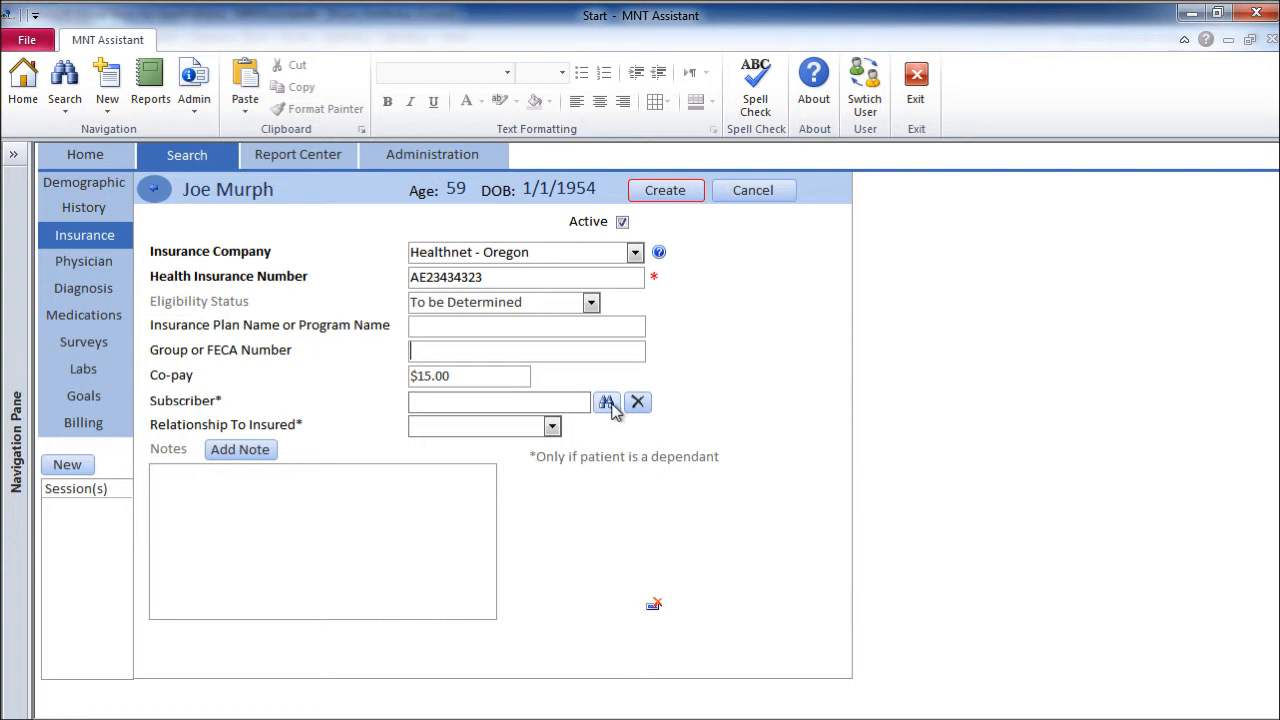
pyautogui.click(551, 427)
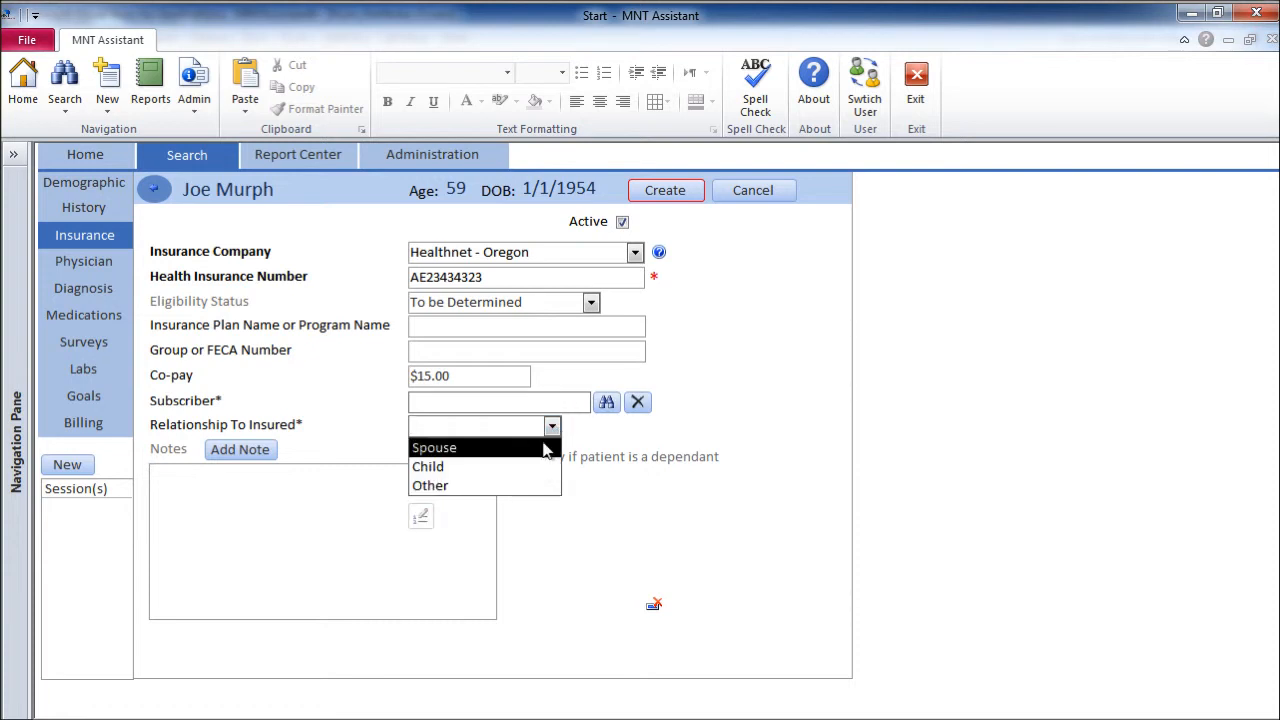
pyautogui.click(701, 364)
pyautogui.click(671, 188)
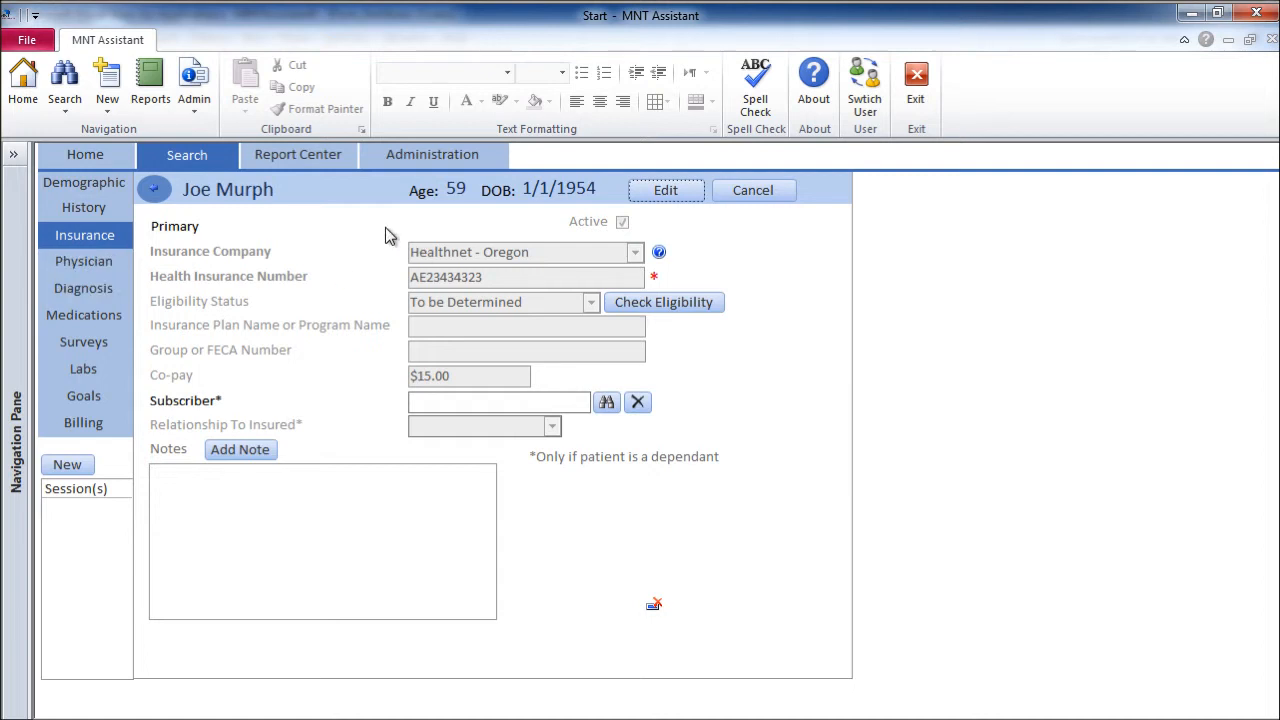
# From the insurance list, start a new physician entry, show all database physicians, and choose New
pyautogui.click(154, 189)
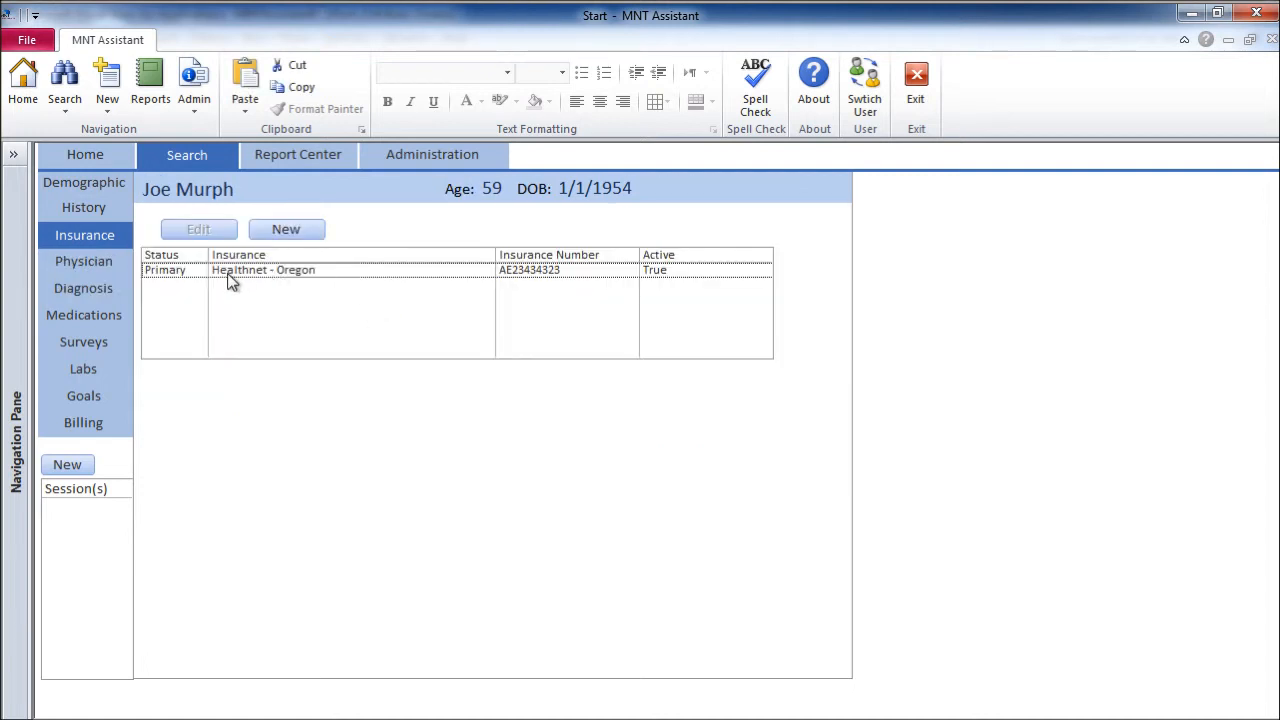
pyautogui.click(230, 271)
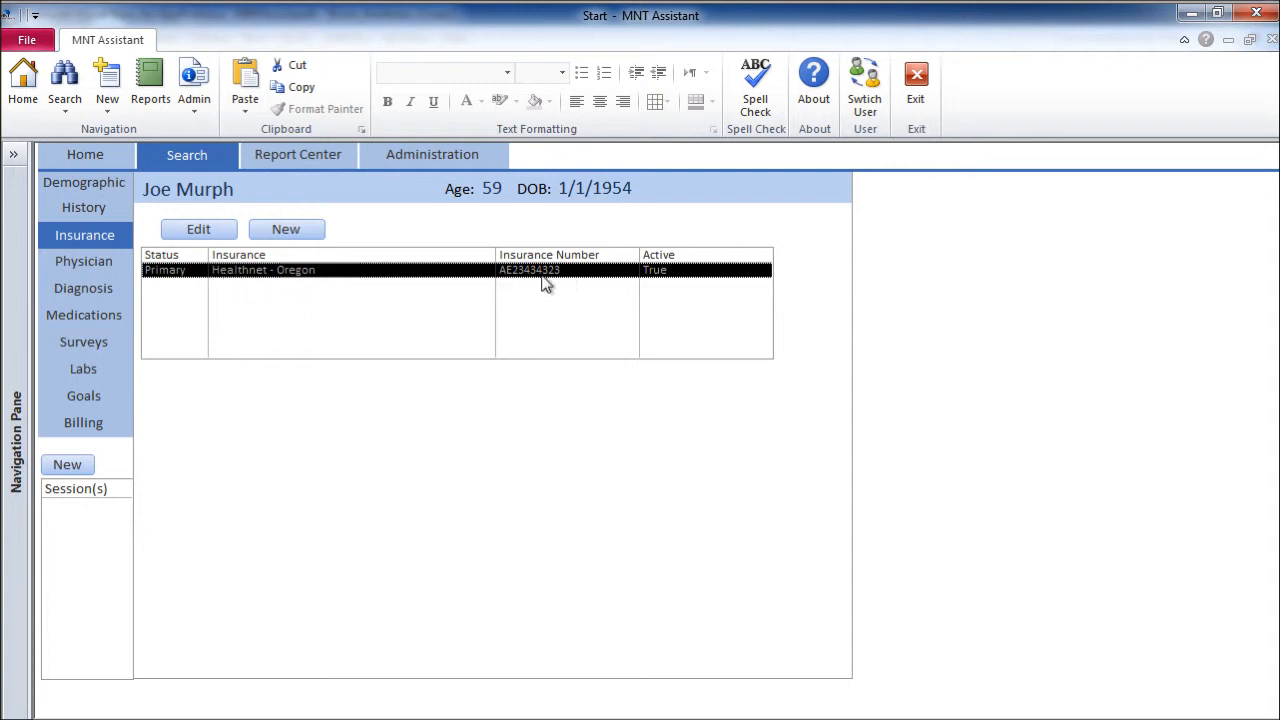
pyautogui.click(112, 262)
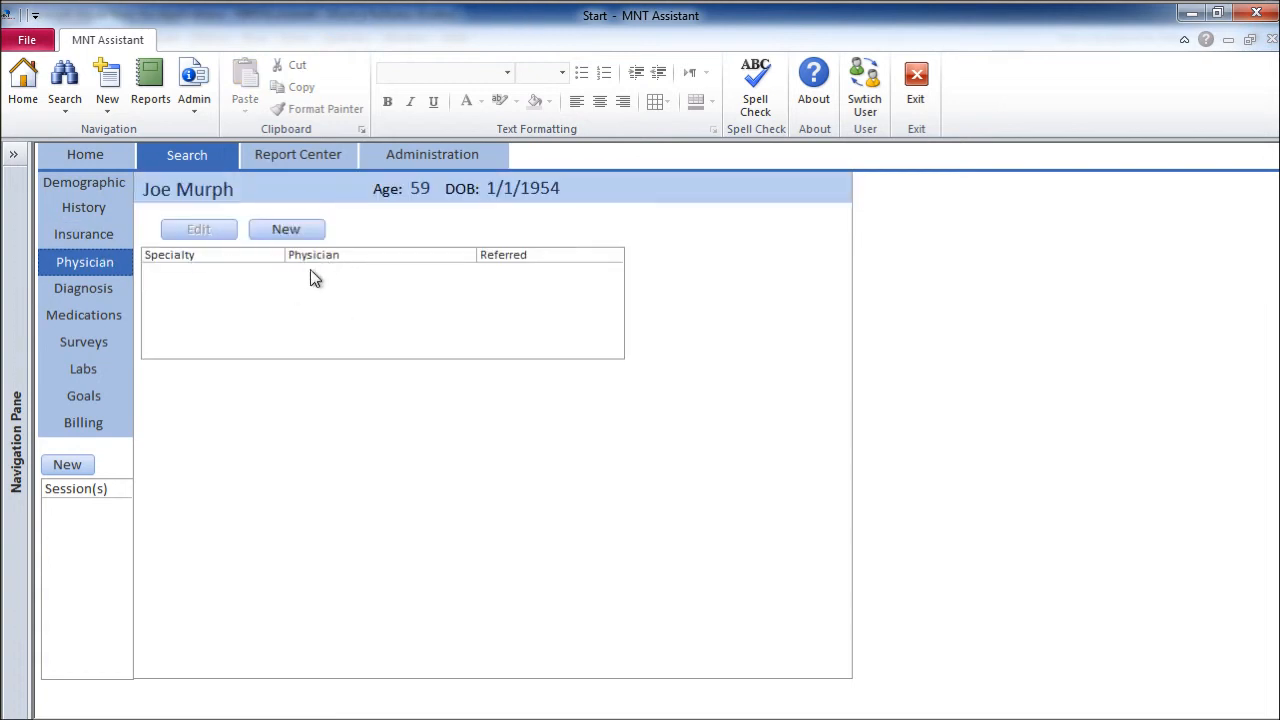
pyautogui.click(299, 232)
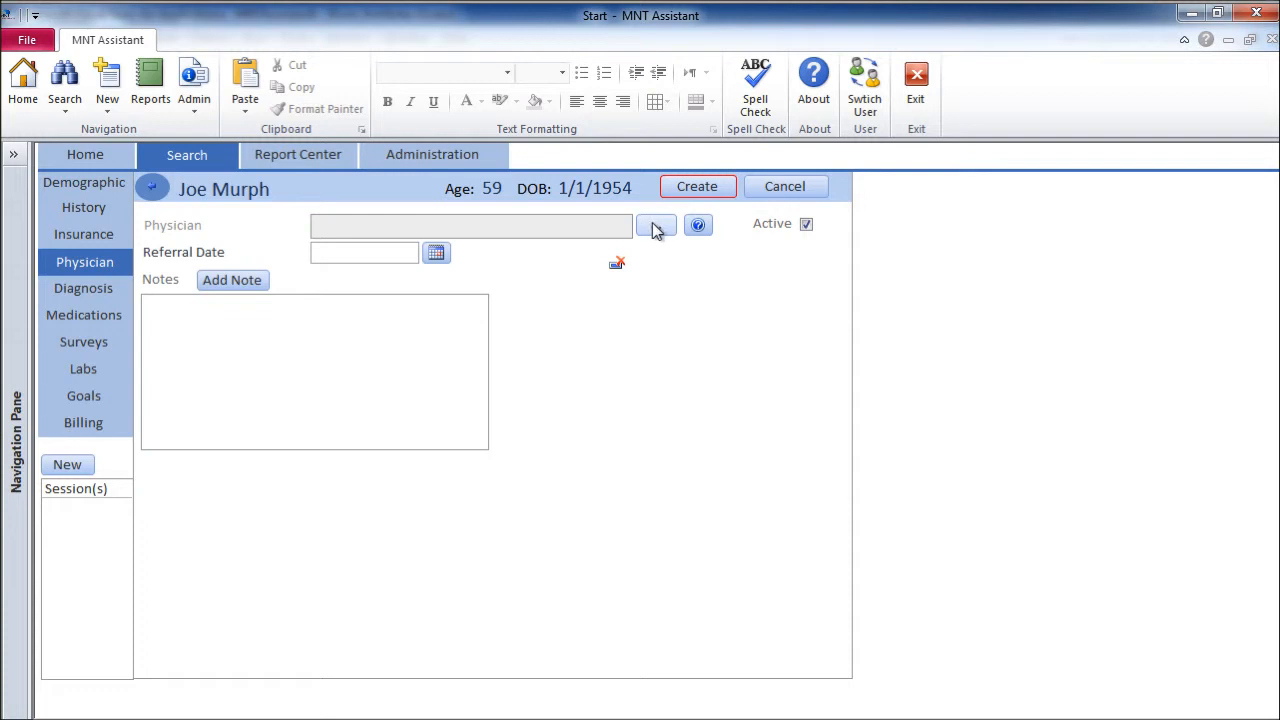
pyautogui.click(656, 228)
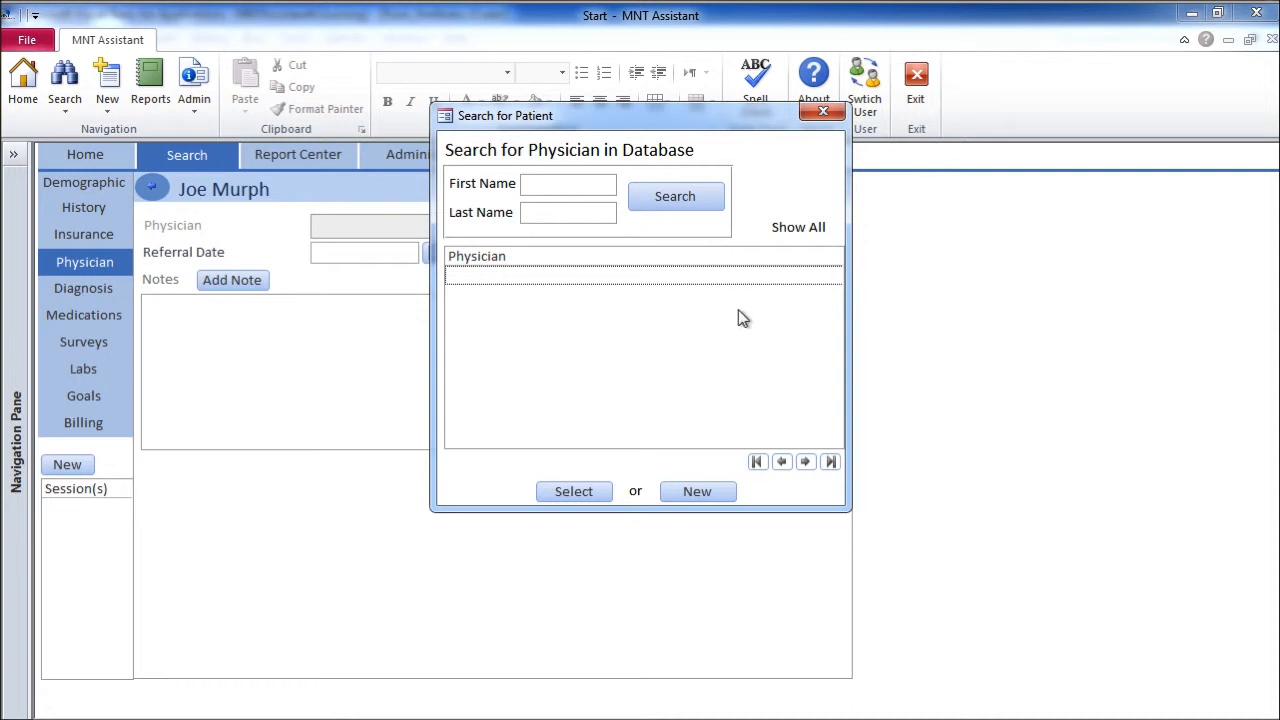
pyautogui.click(800, 229)
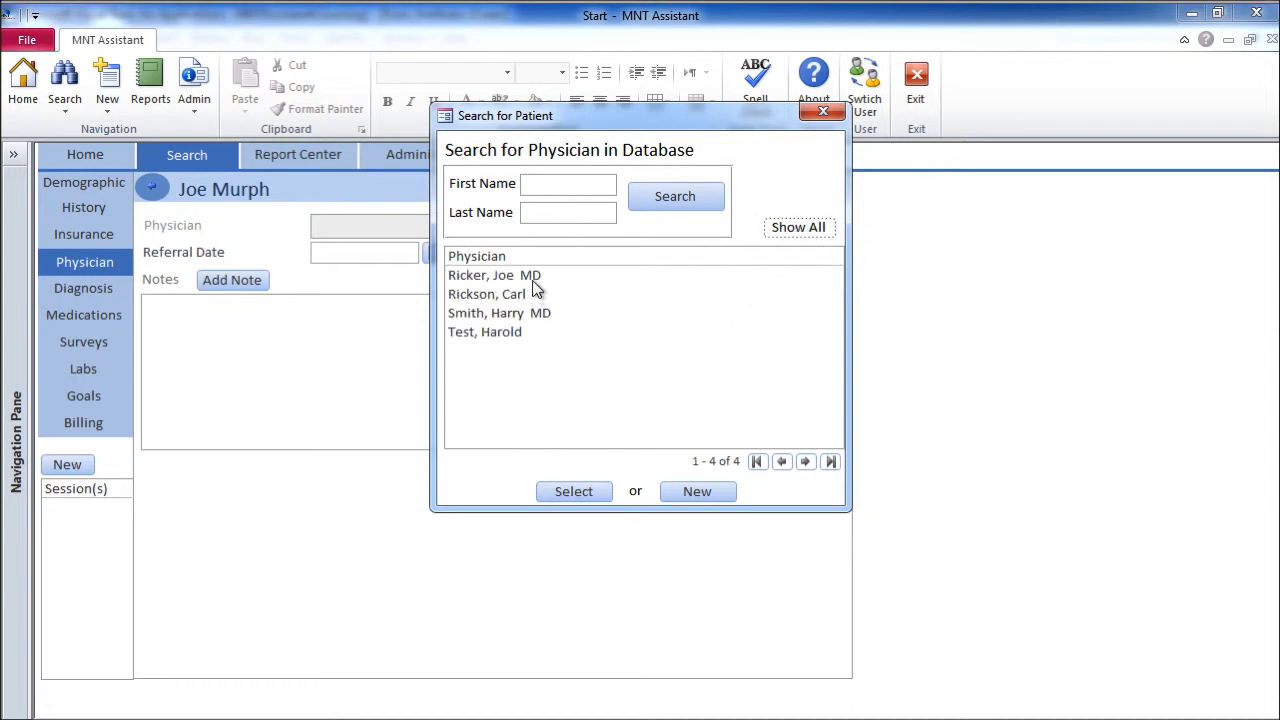
pyautogui.click(698, 492)
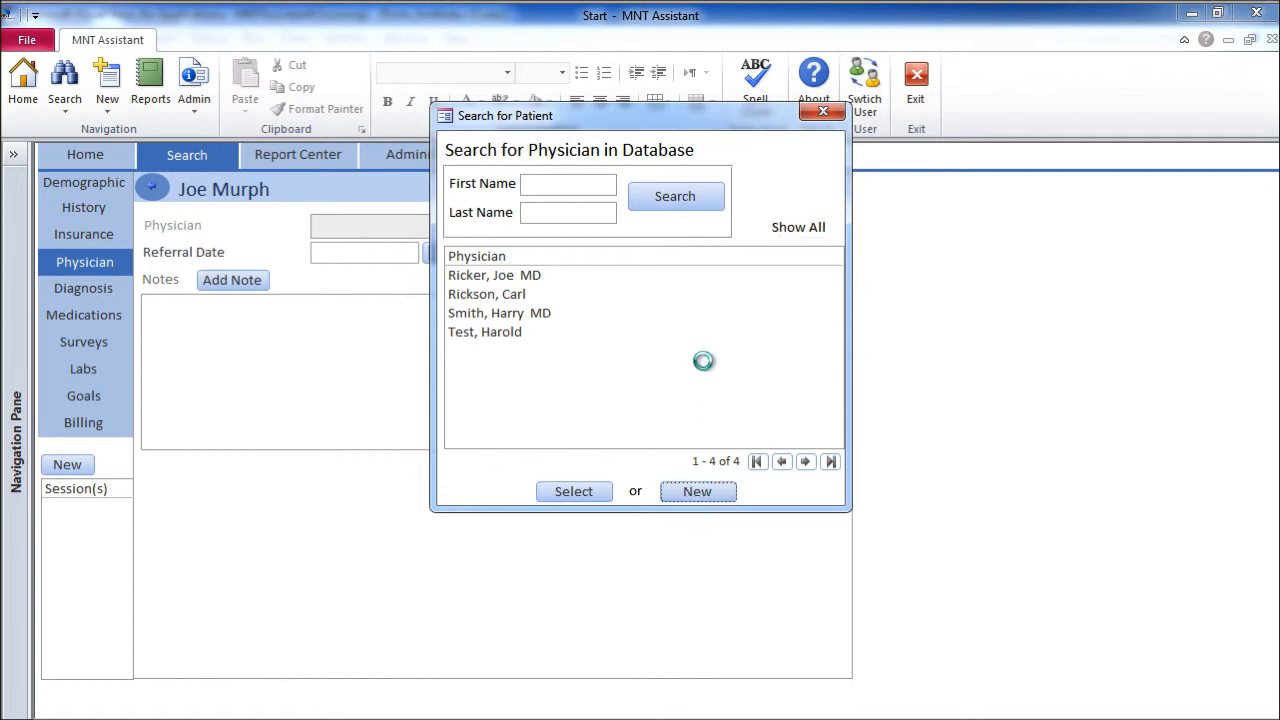
# Enter the physician's first and last name, choose Primary Care specialty, and go to Suffix
pyautogui.click(417, 208)
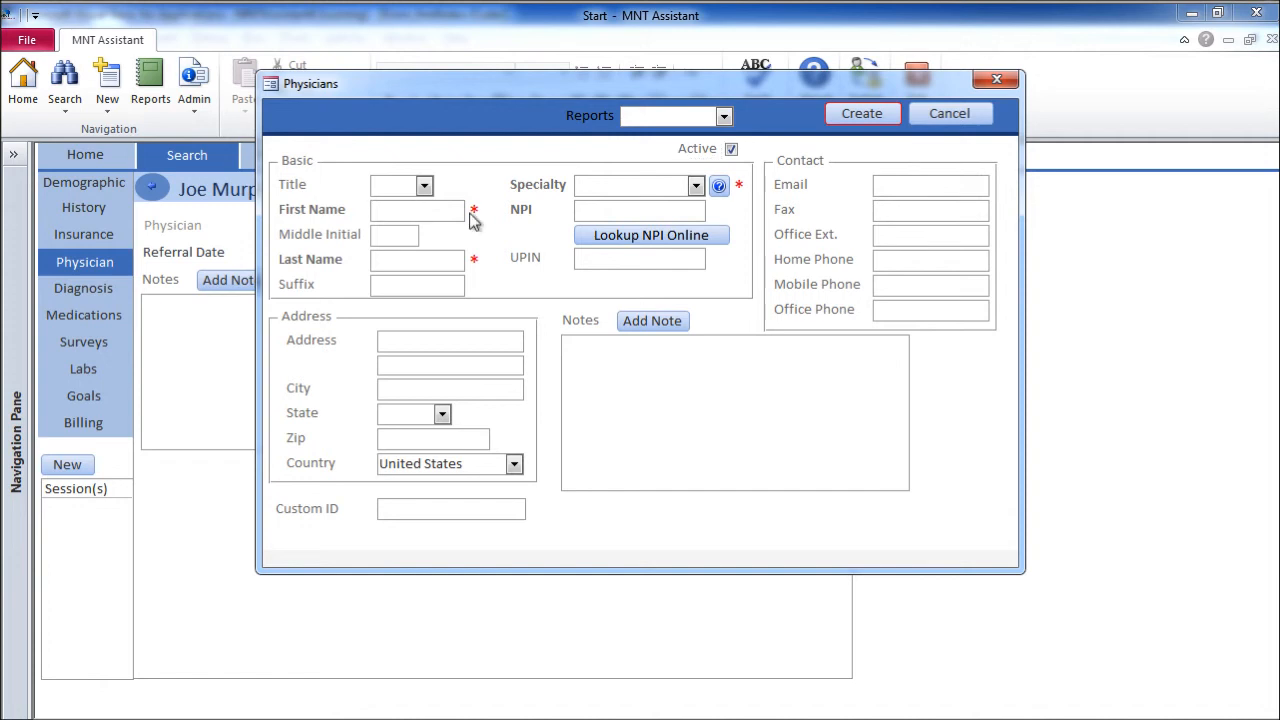
pyautogui.click(435, 266)
pyautogui.click(696, 186)
pyautogui.click(687, 205)
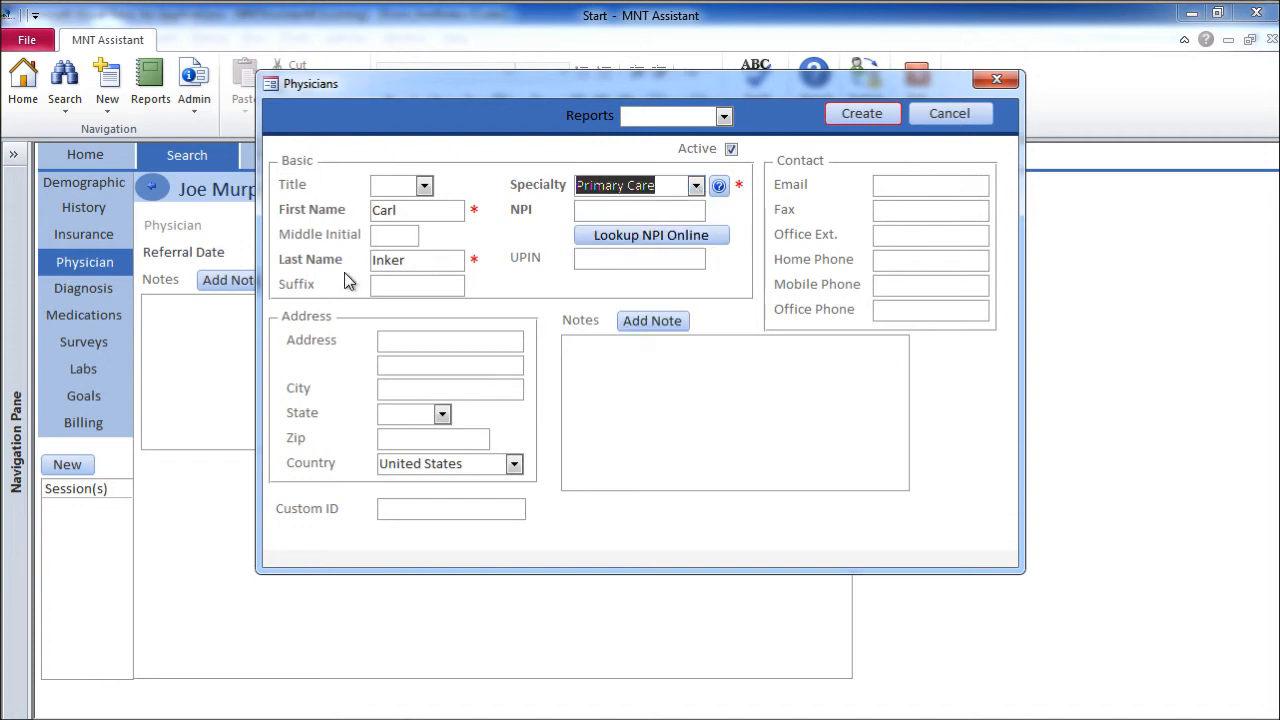
pyautogui.click(695, 187)
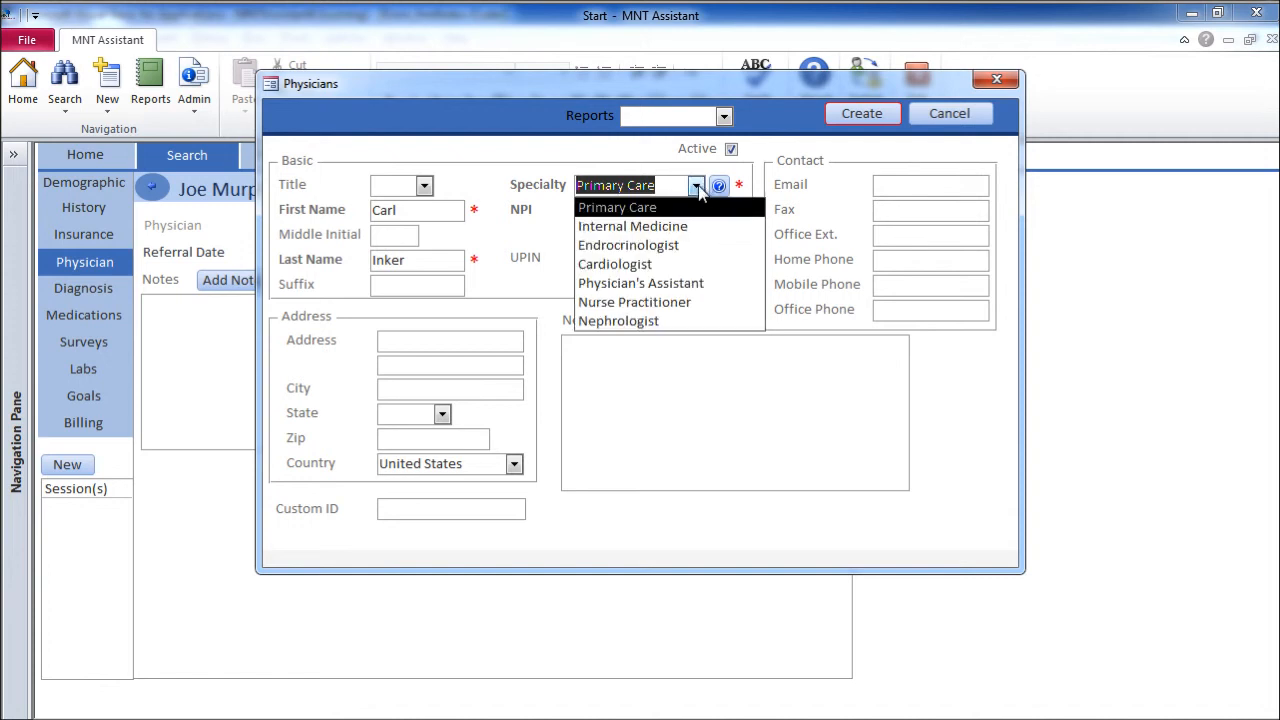
pyautogui.click(699, 192)
pyautogui.click(462, 284)
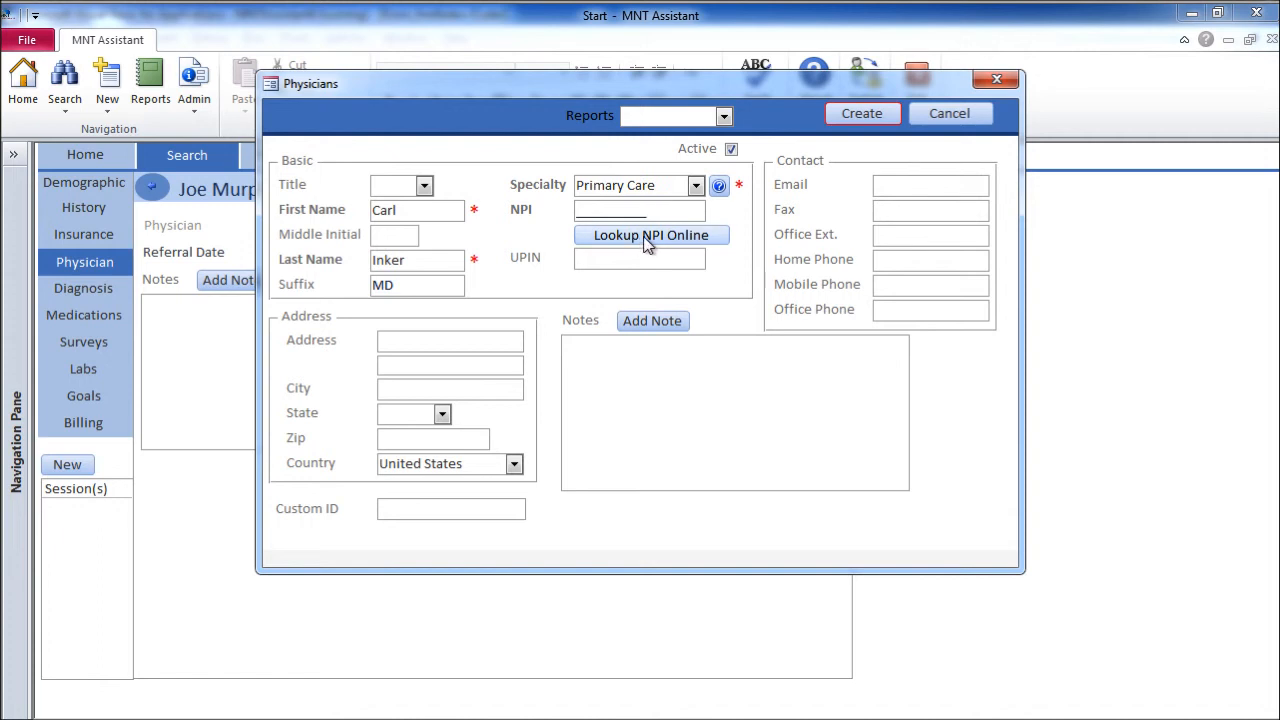
# Open the NPPES NPI Registry search page for individual providers in Chrome and look it over
pyautogui.click(647, 245)
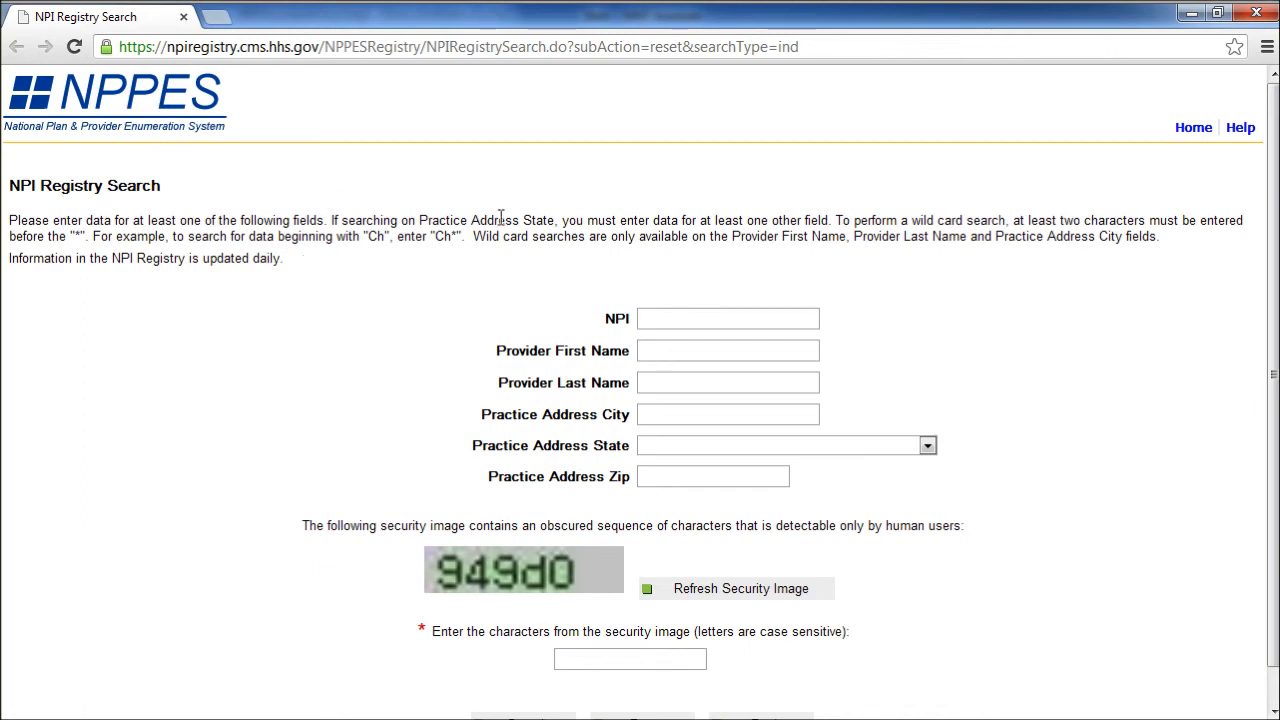
pyautogui.scroll(-1, 540, 350)
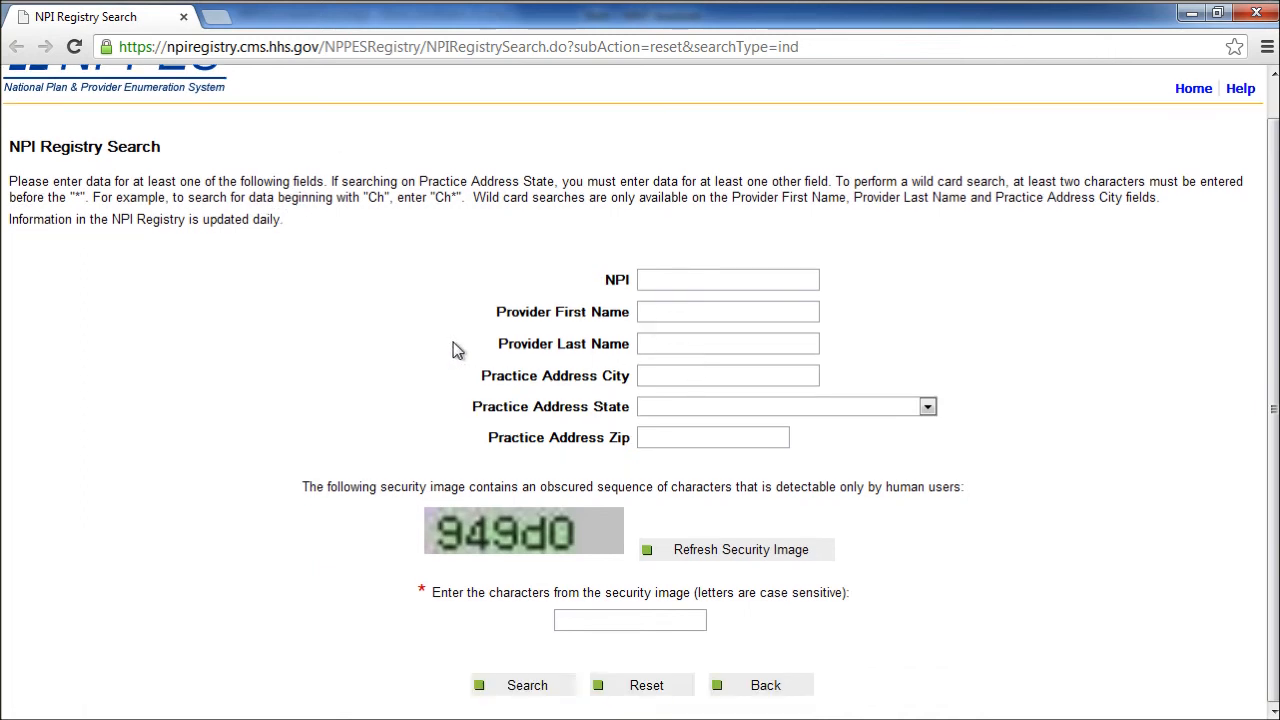
pyautogui.scroll(1, 452, 342)
pyautogui.scroll(-1, 452, 345)
pyautogui.scroll(1, 458, 335)
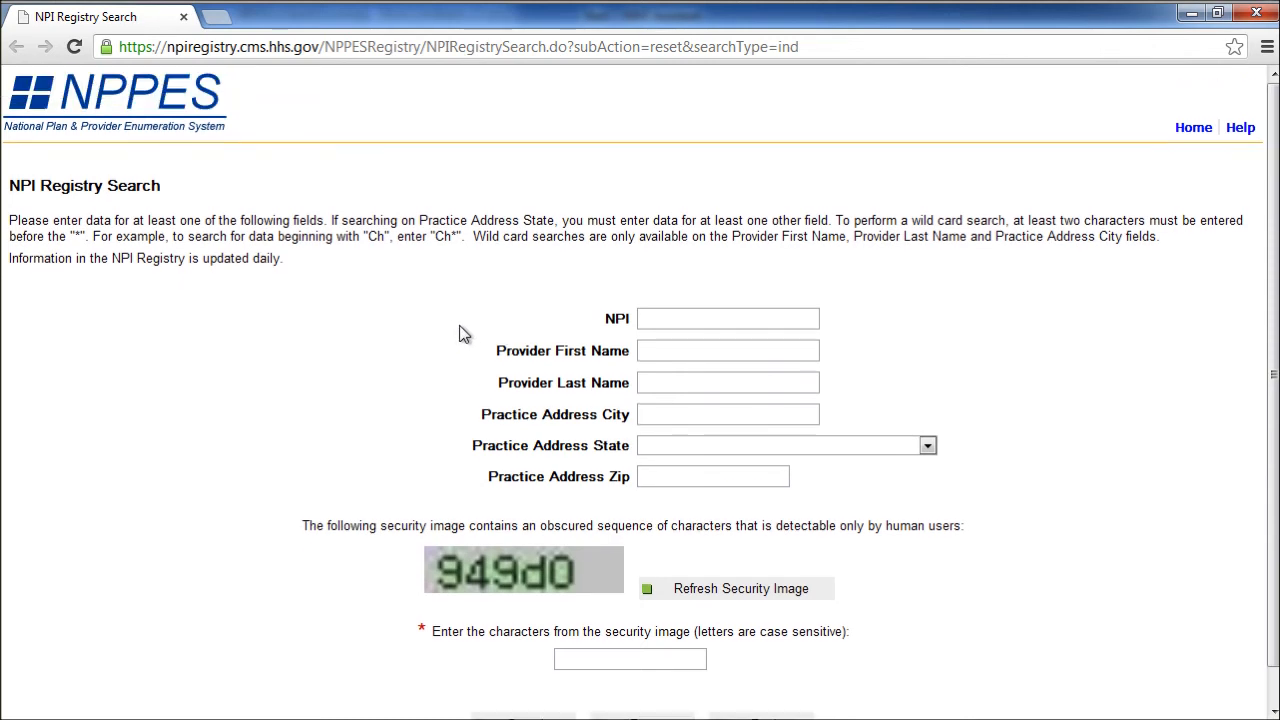
# Enter the referring physician's NPI number, save the physician record and close the Physicians window
pyautogui.click(183, 17)
pyautogui.click(618, 208)
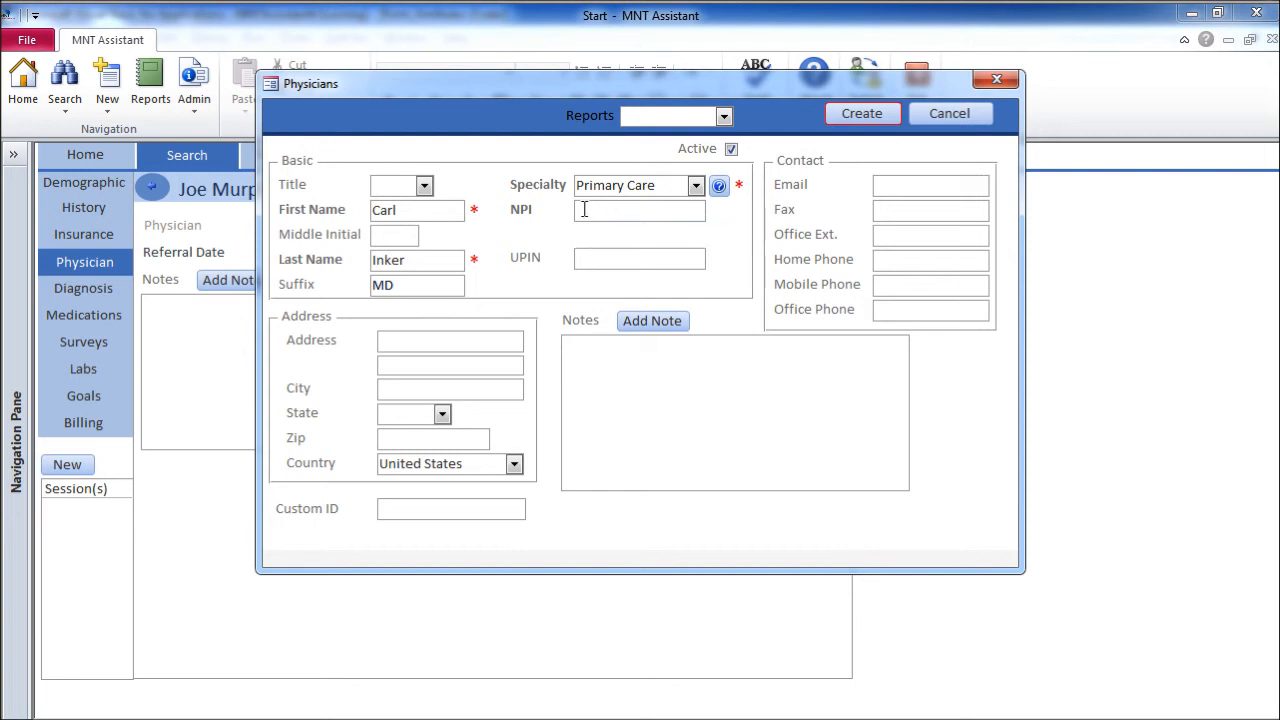
pyautogui.write('1233343232')
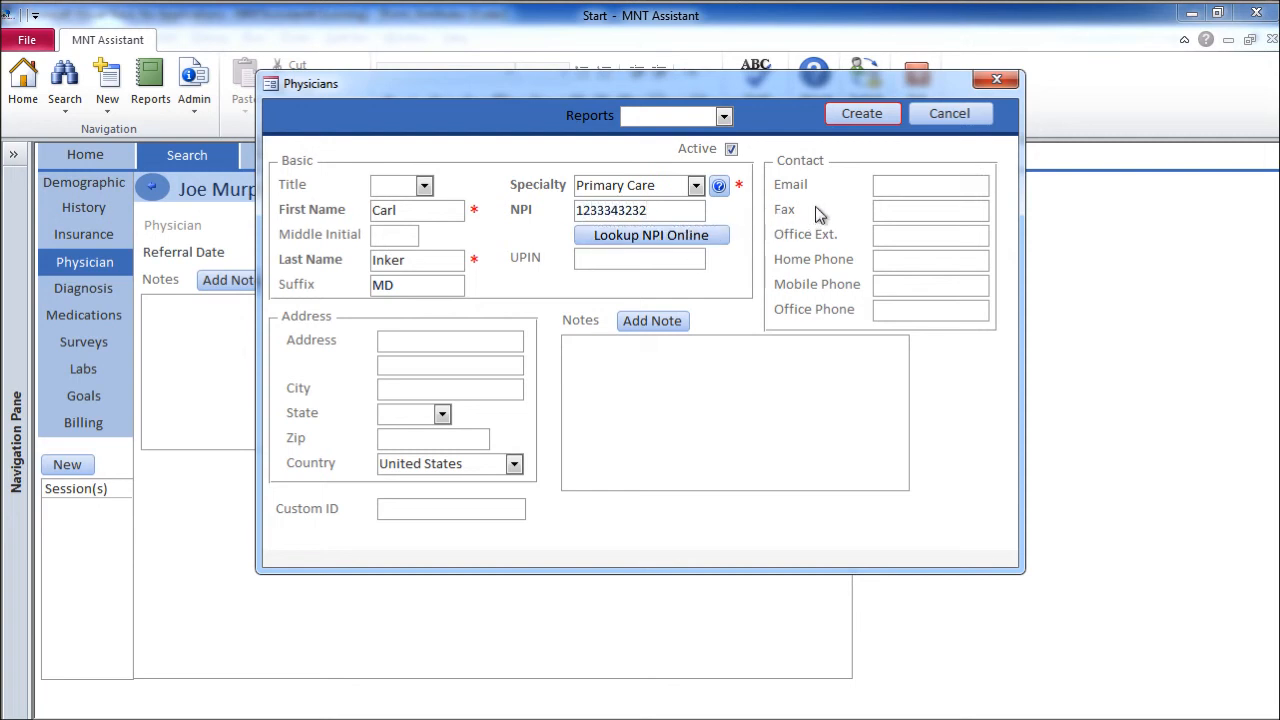
pyautogui.click(862, 114)
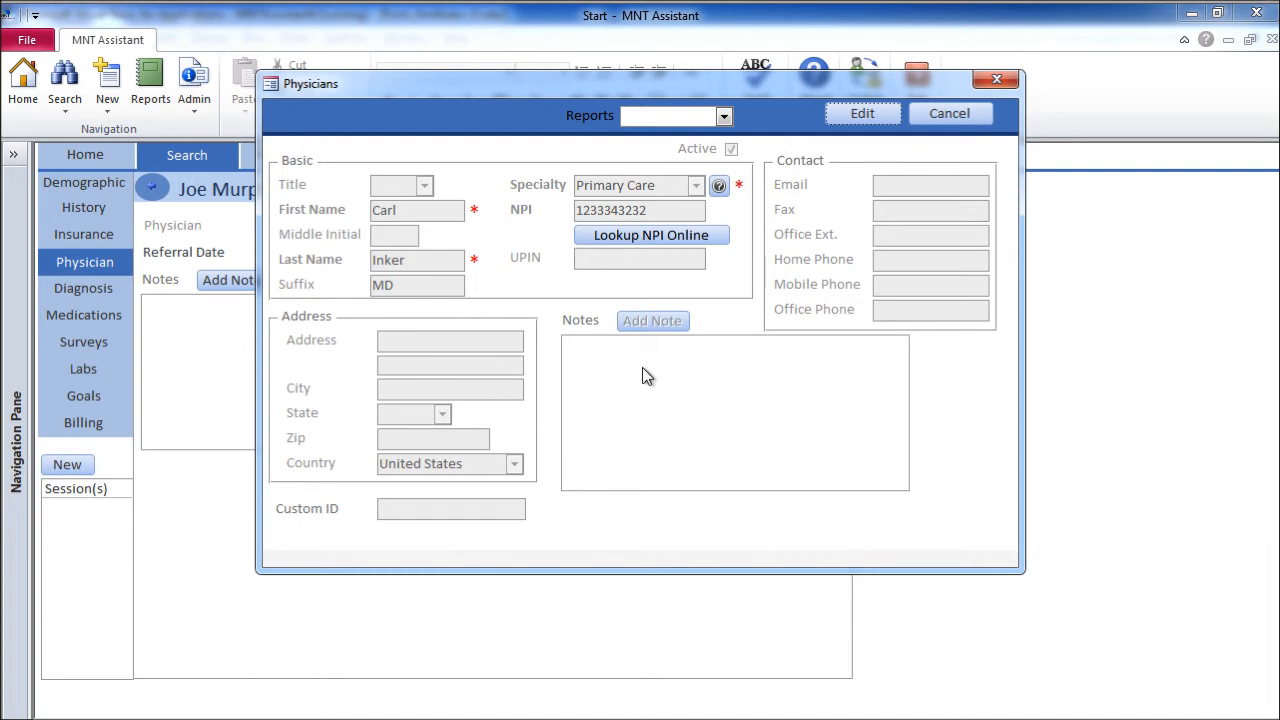
pyautogui.click(993, 82)
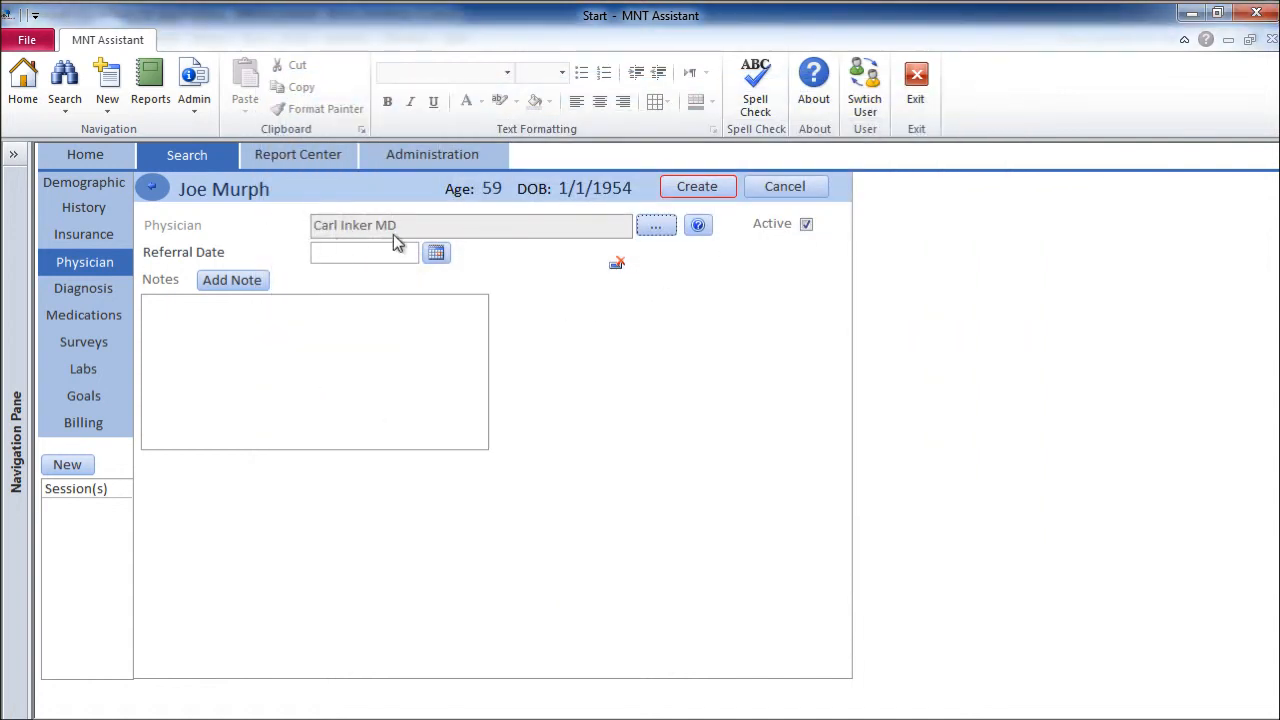
# Save a 07/23/2013 referral date for the patient's physician, then go to Diagnosis
pyautogui.click(352, 256)
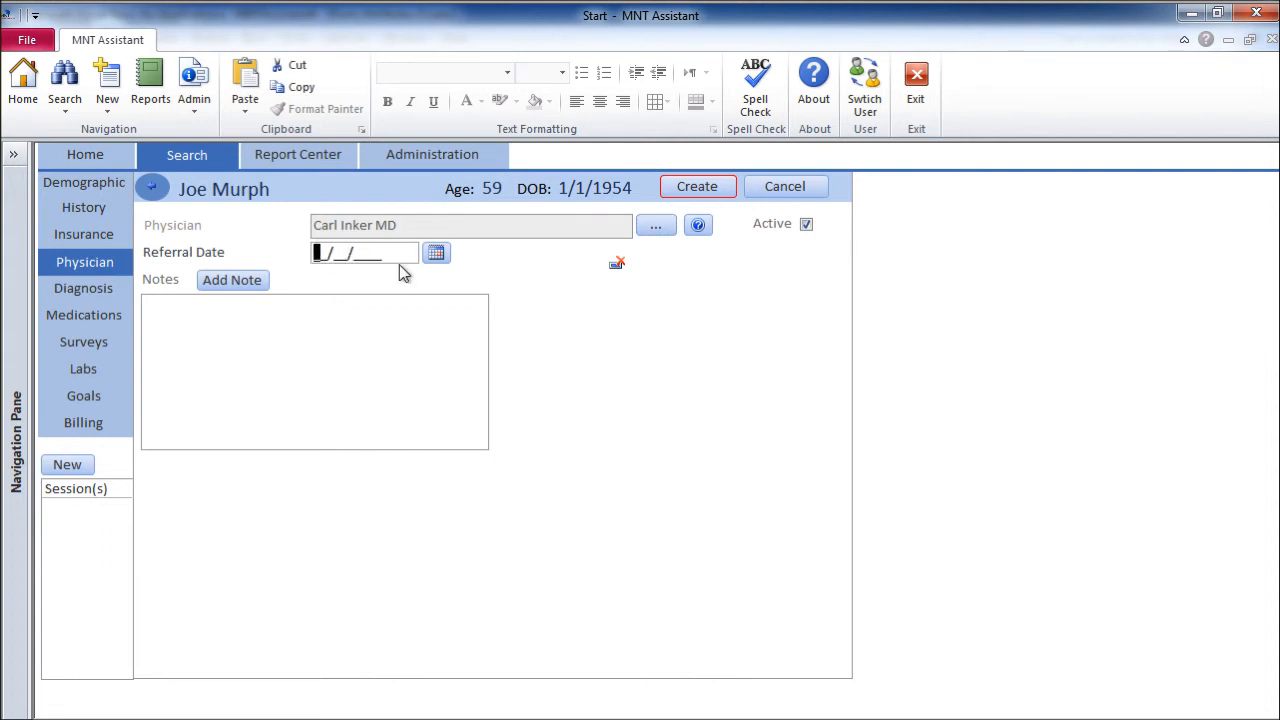
pyautogui.write('07/23/2013')
pyautogui.click(700, 187)
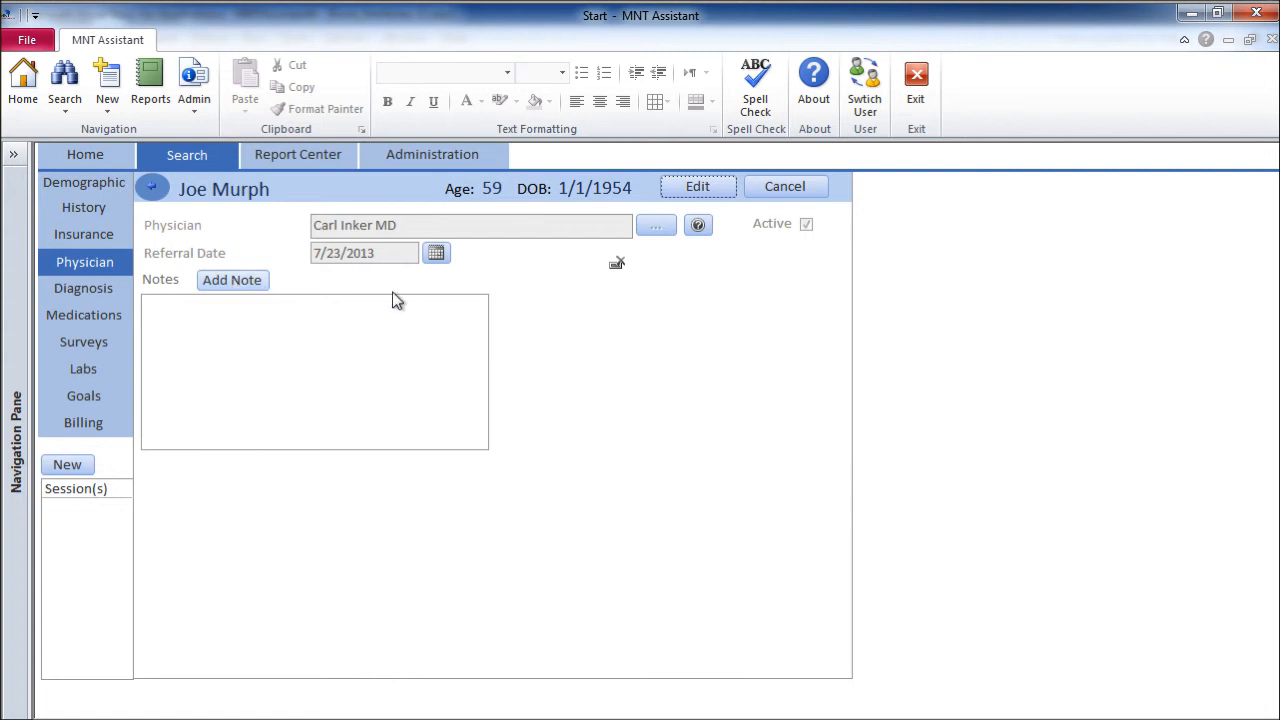
pyautogui.click(108, 289)
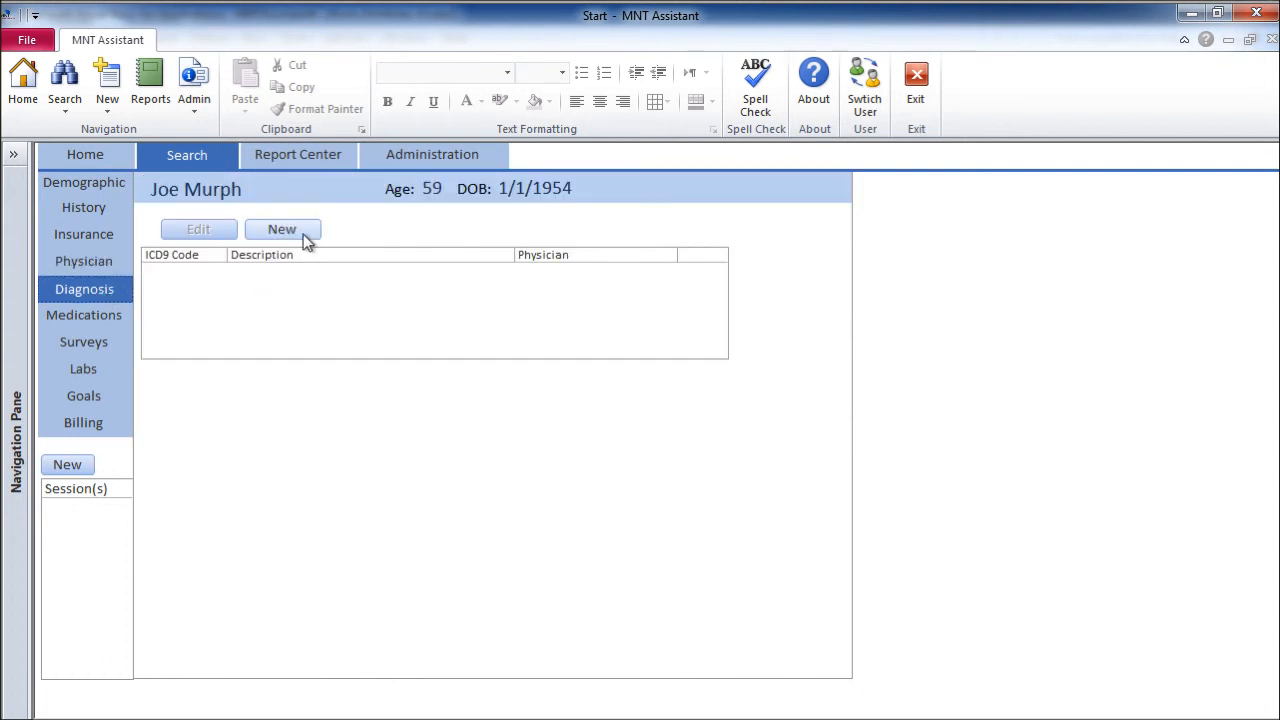
# Create a new diagnosis with the referring physician selected and open the ICD9 code search
pyautogui.click(294, 232)
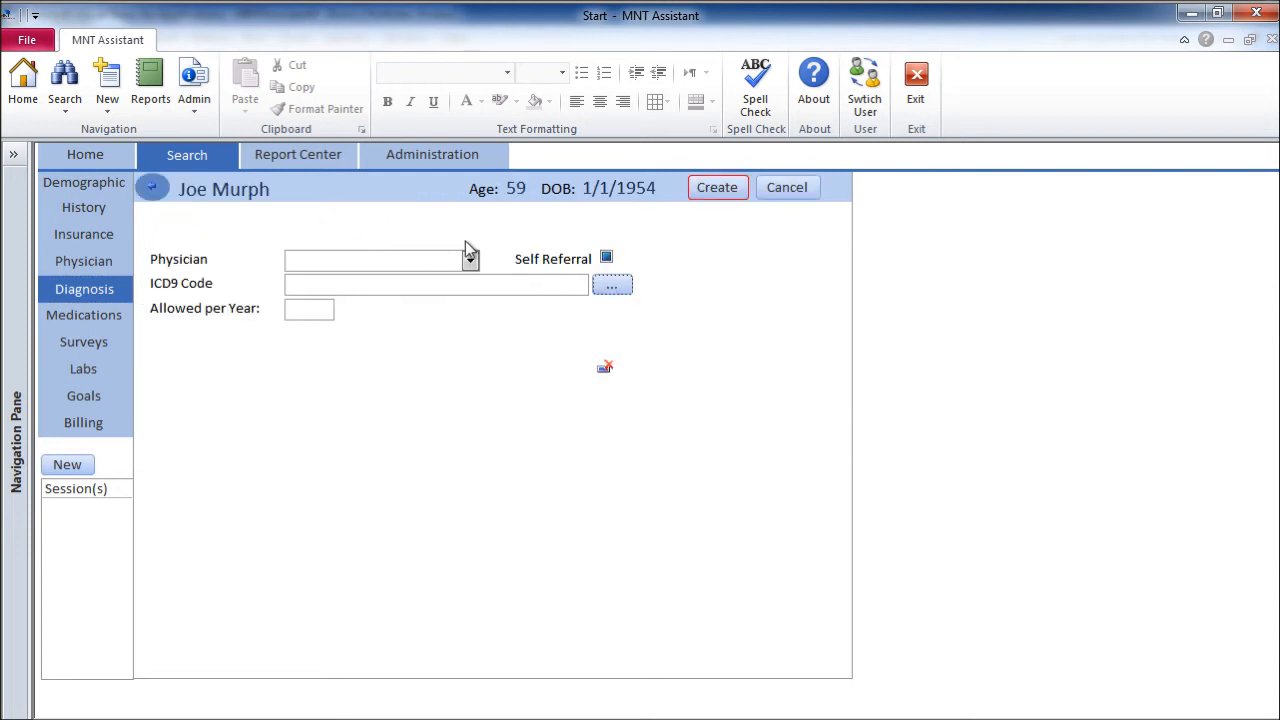
pyautogui.click(469, 260)
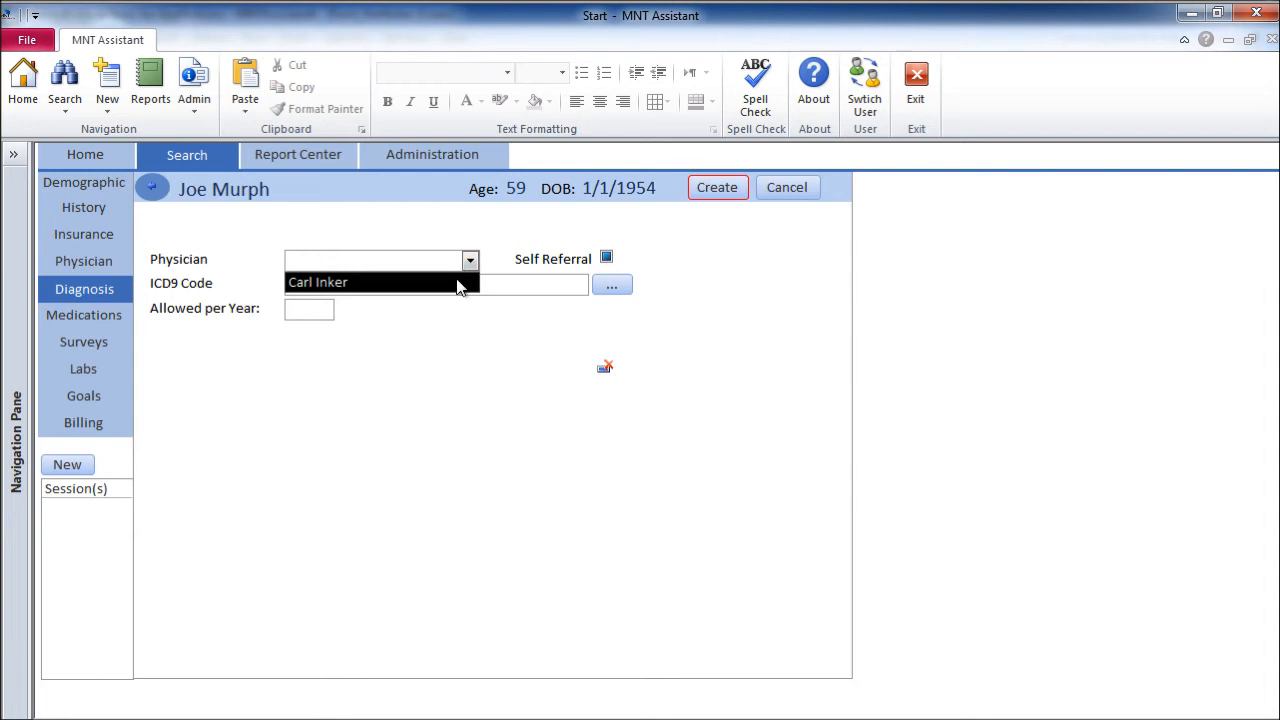
pyautogui.click(455, 281)
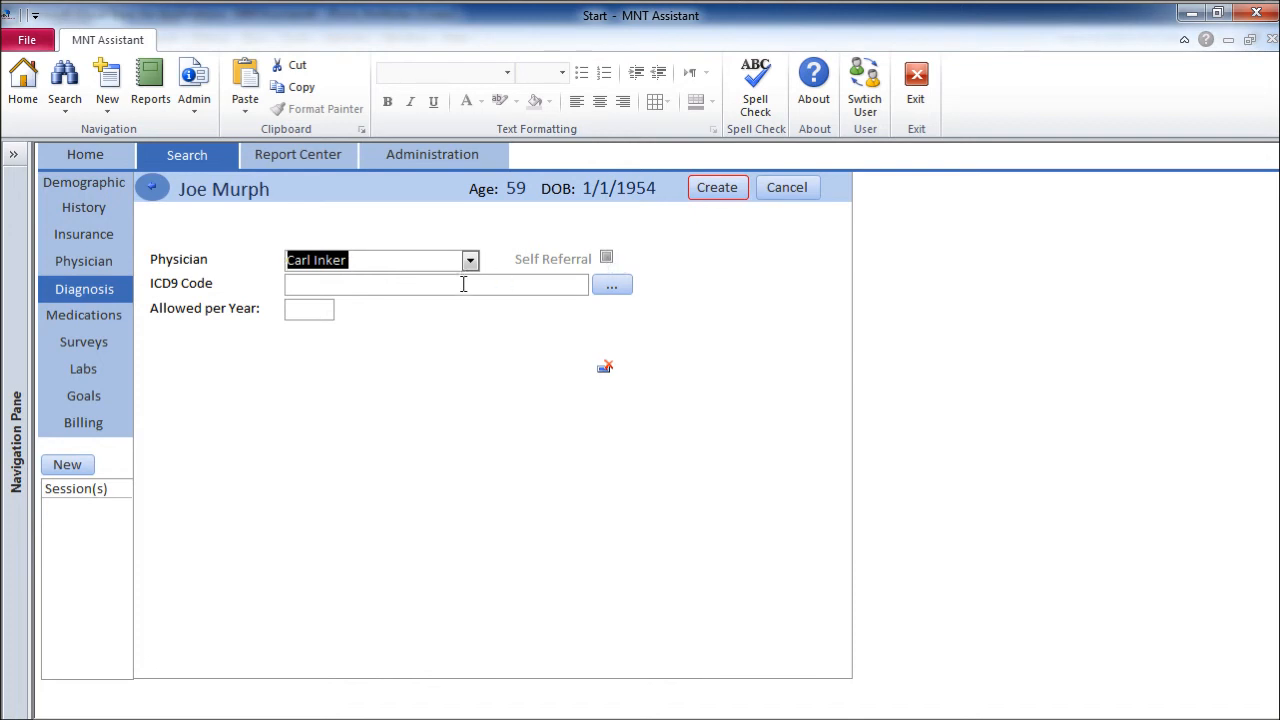
pyautogui.click(612, 287)
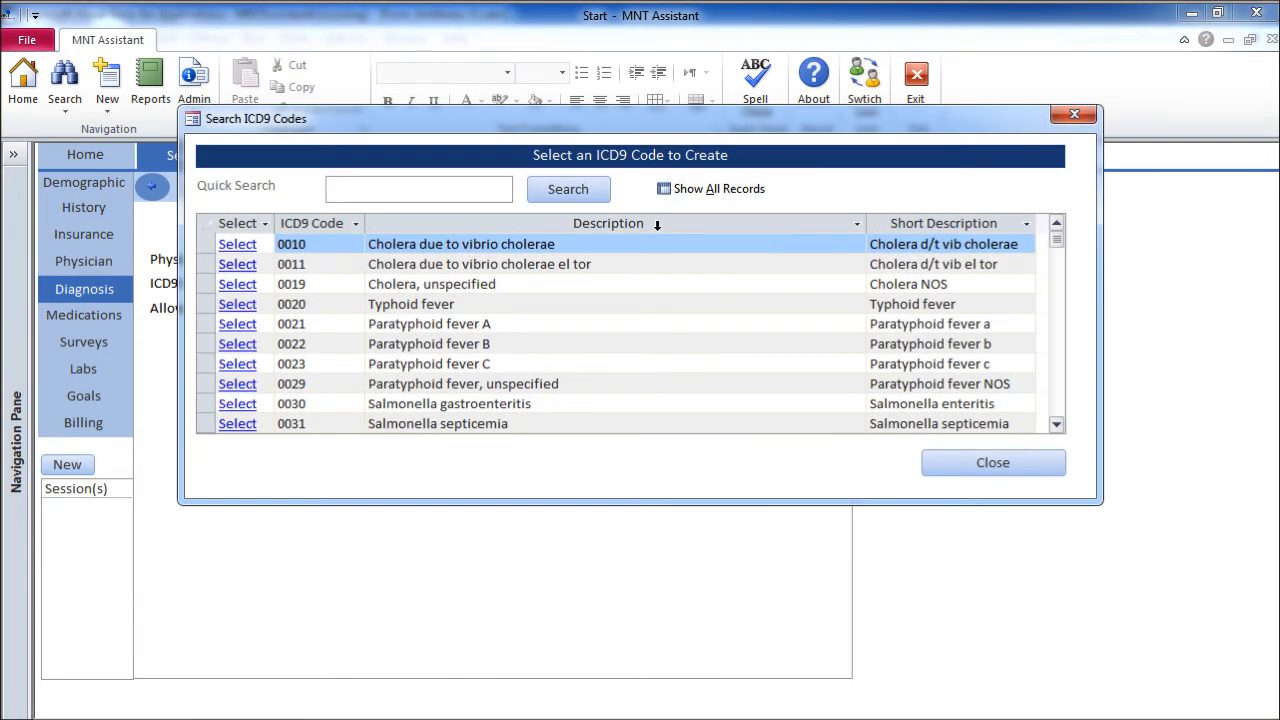
# Search ICD9 codes for 2724 and select 2724 - Hyperlipidemia NEC/NOS
pyautogui.write('2724')
pyautogui.click(598, 196)
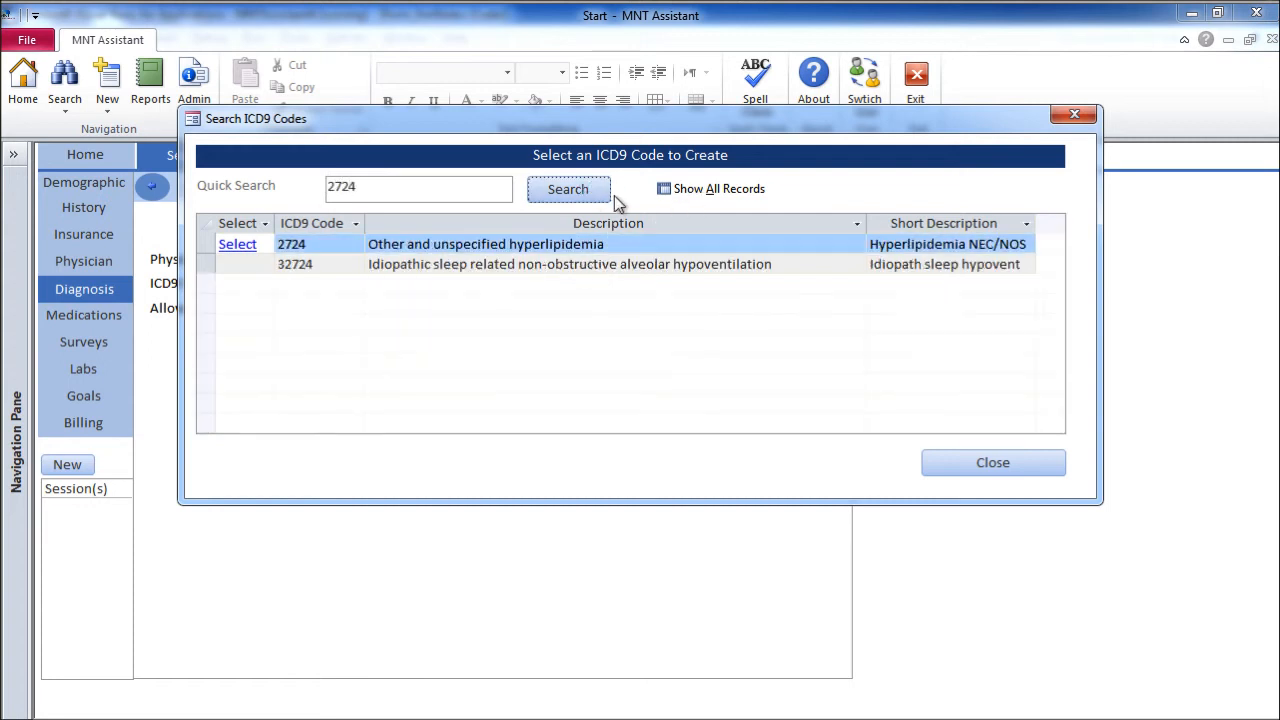
pyautogui.click(245, 248)
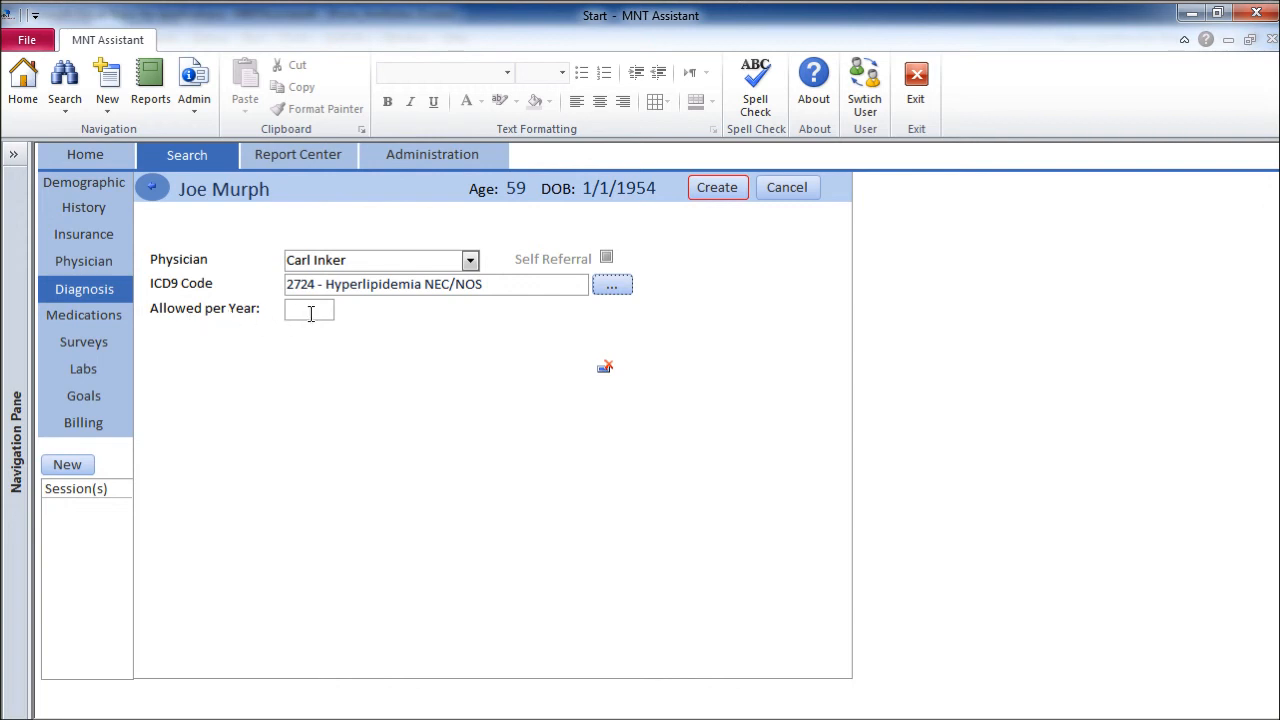
# Save the hyperlipidemia diagnosis and go to the patient's Medications list
pyautogui.click(727, 189)
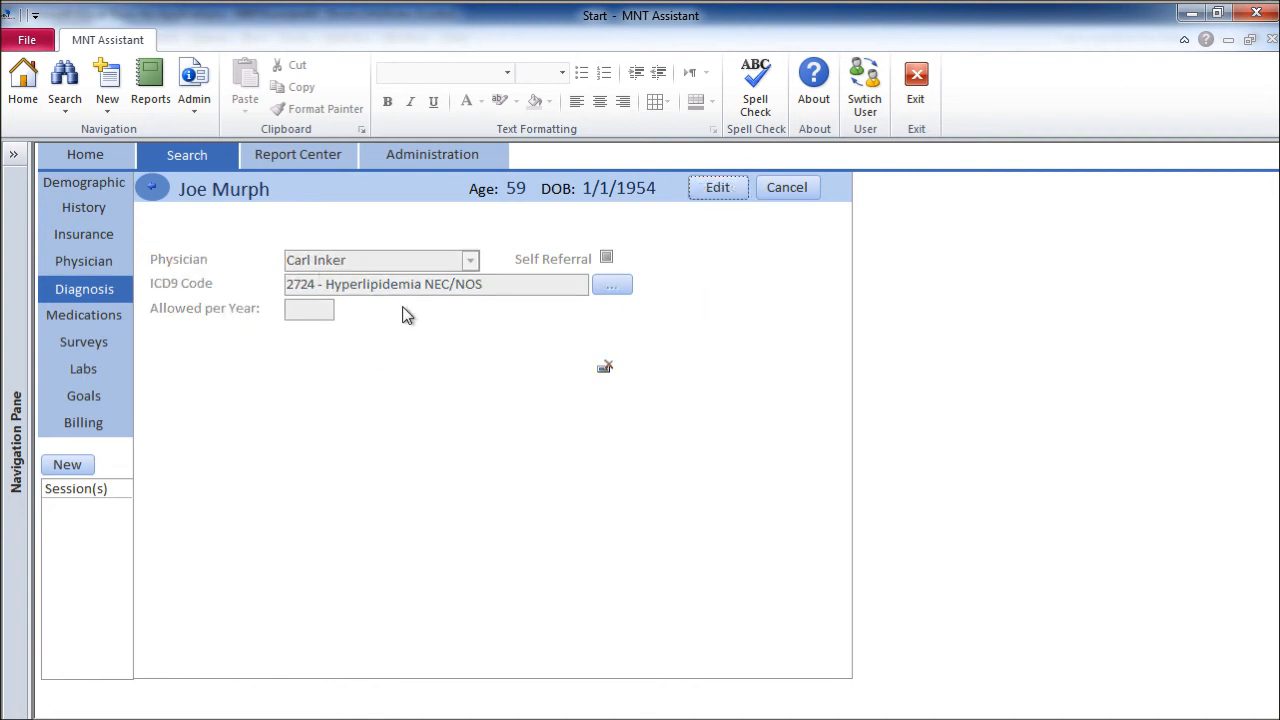
pyautogui.click(106, 318)
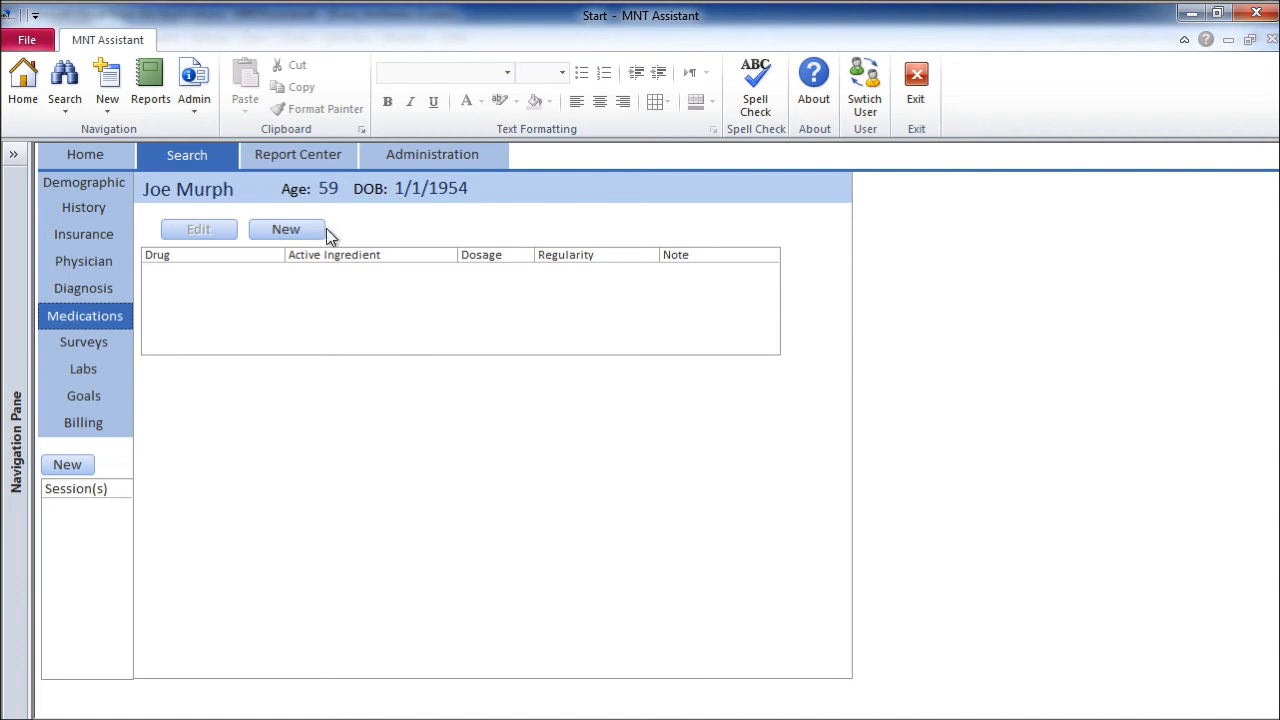
# Start a new medication entry and open the medication search list
pyautogui.click(290, 230)
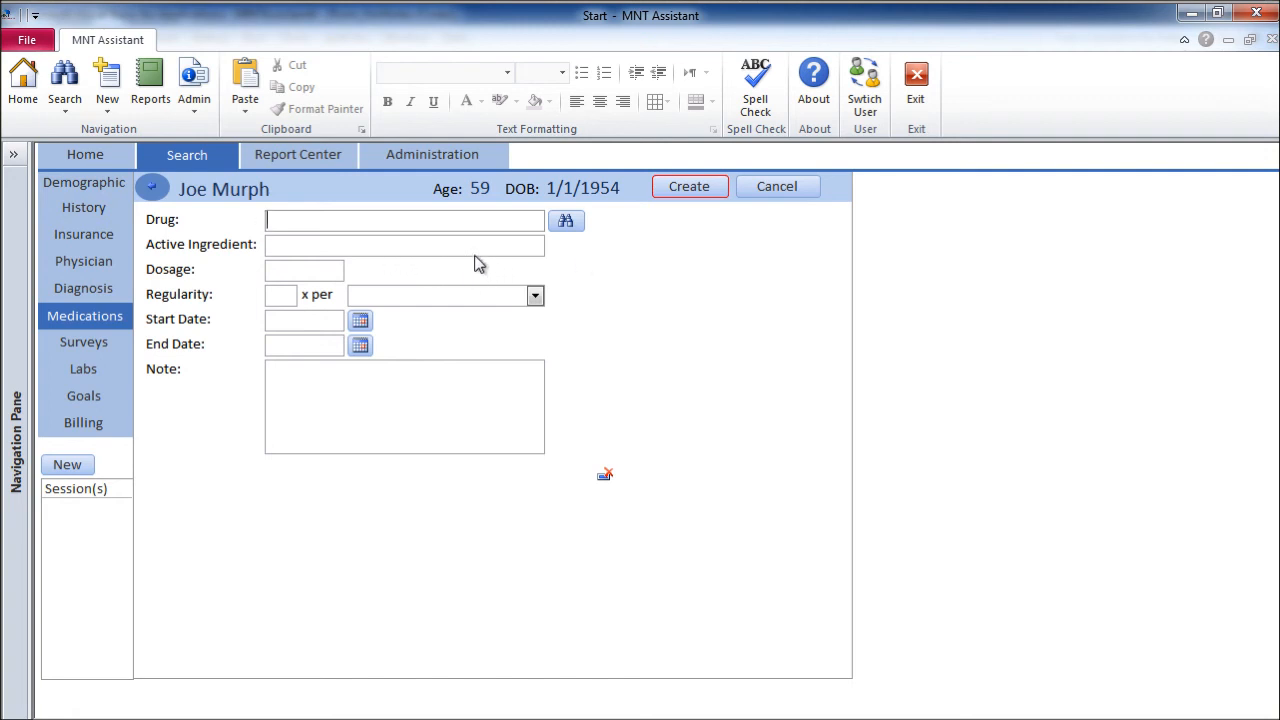
pyautogui.click(344, 254)
pyautogui.click(572, 226)
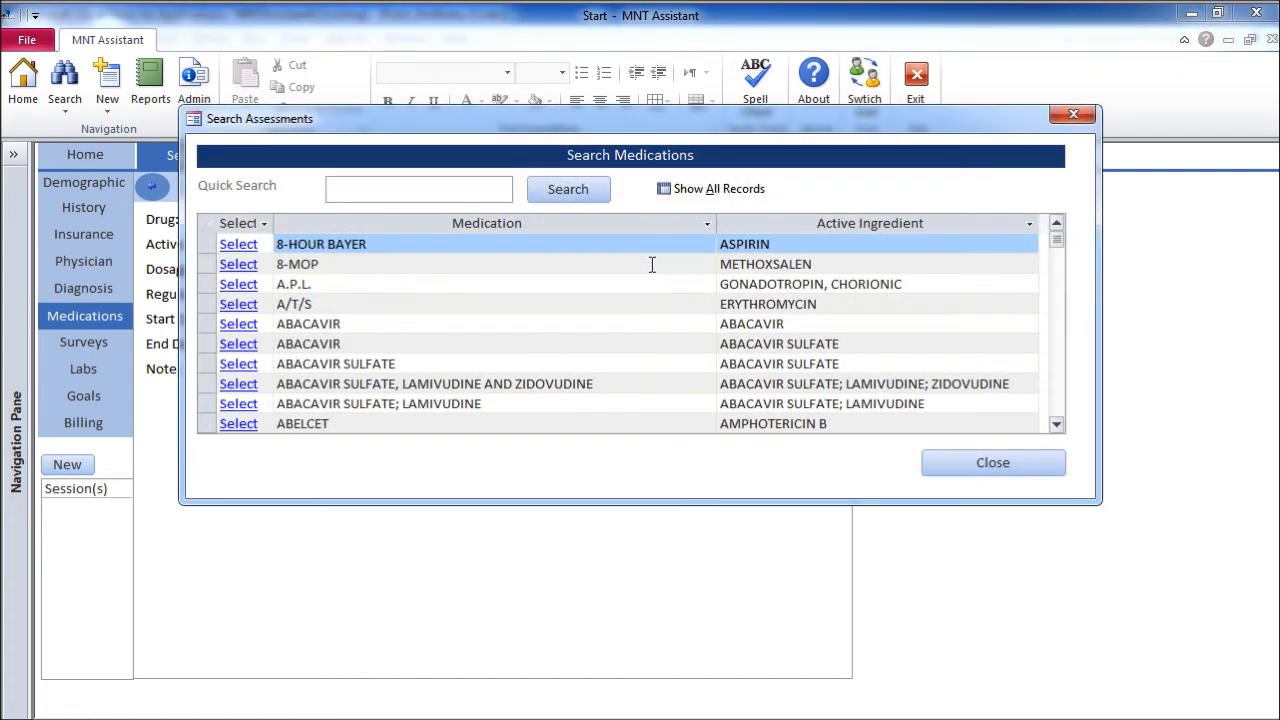
# Search for cymbalta and select CYMBALTA (DULOXETINE HYDROCHLORIDE) as the drug
pyautogui.write('cymbalta')
pyautogui.press('Return')
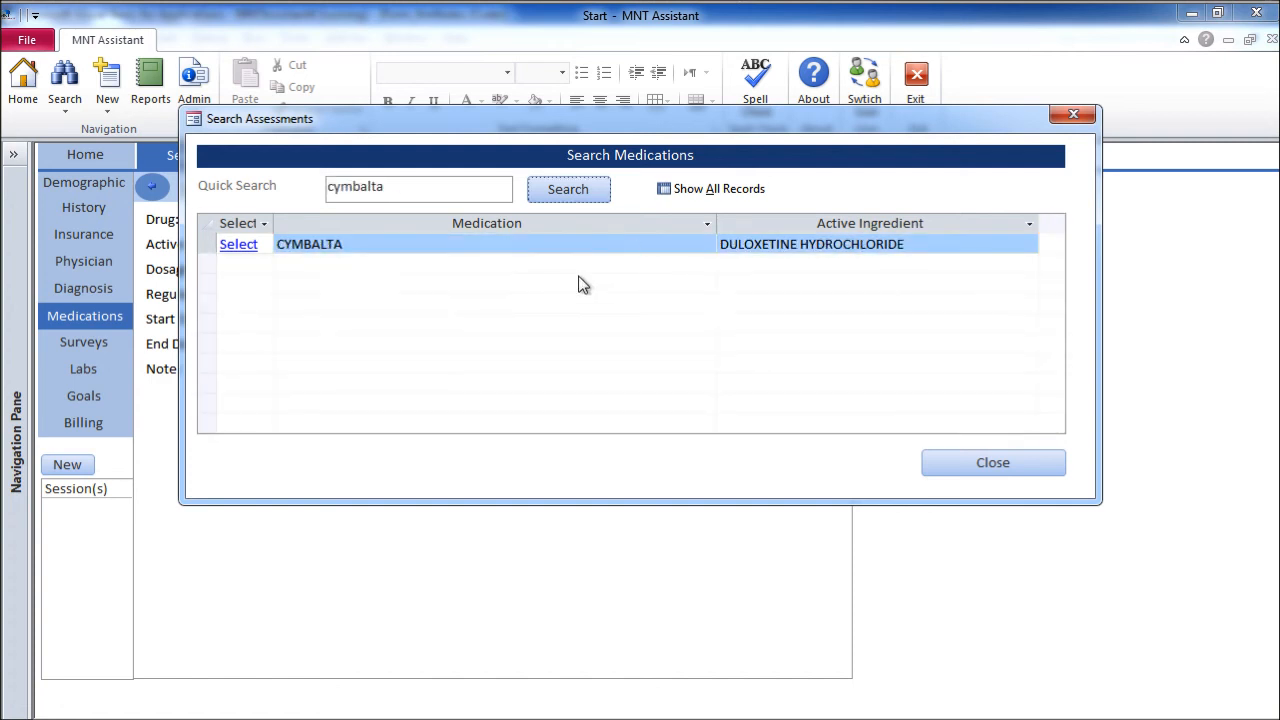
pyautogui.click(239, 245)
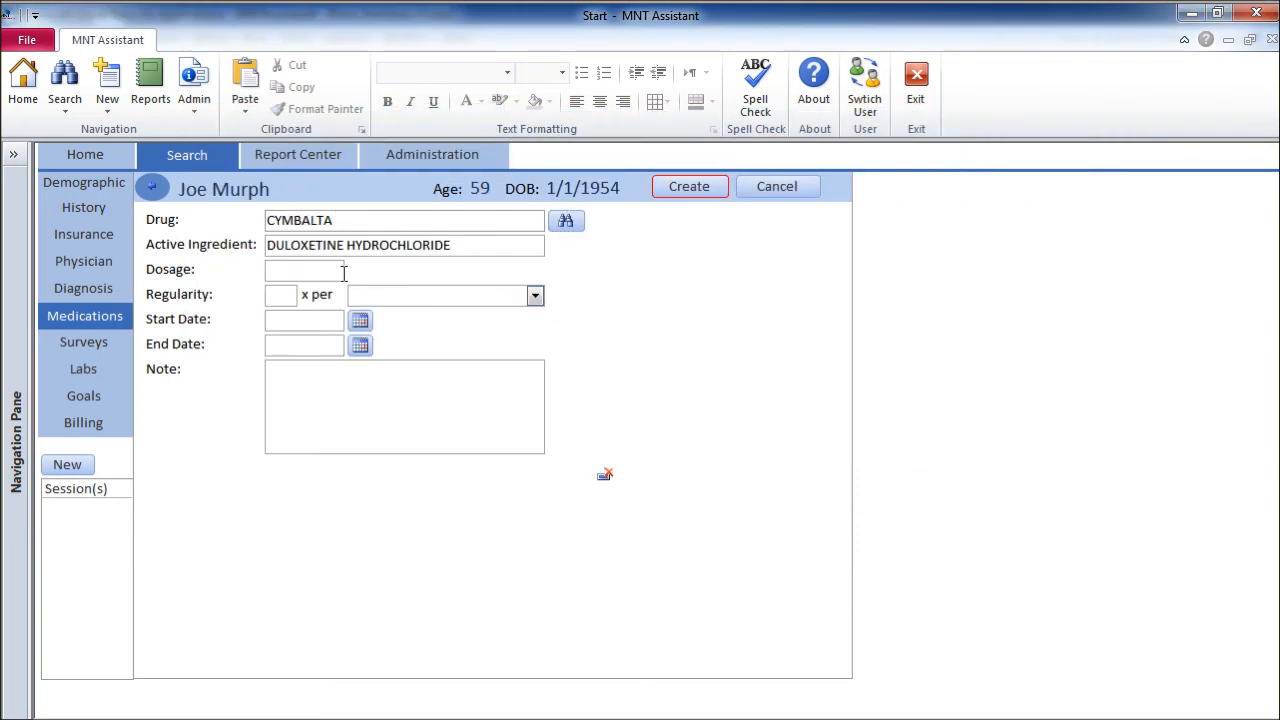
# Give the Cymbalta entry a 60mg dosage taken 1 time per Day (PM) and save it
pyautogui.write('60mg')
pyautogui.press('Tab')
pyautogui.write('1')
pyautogui.click(536, 296)
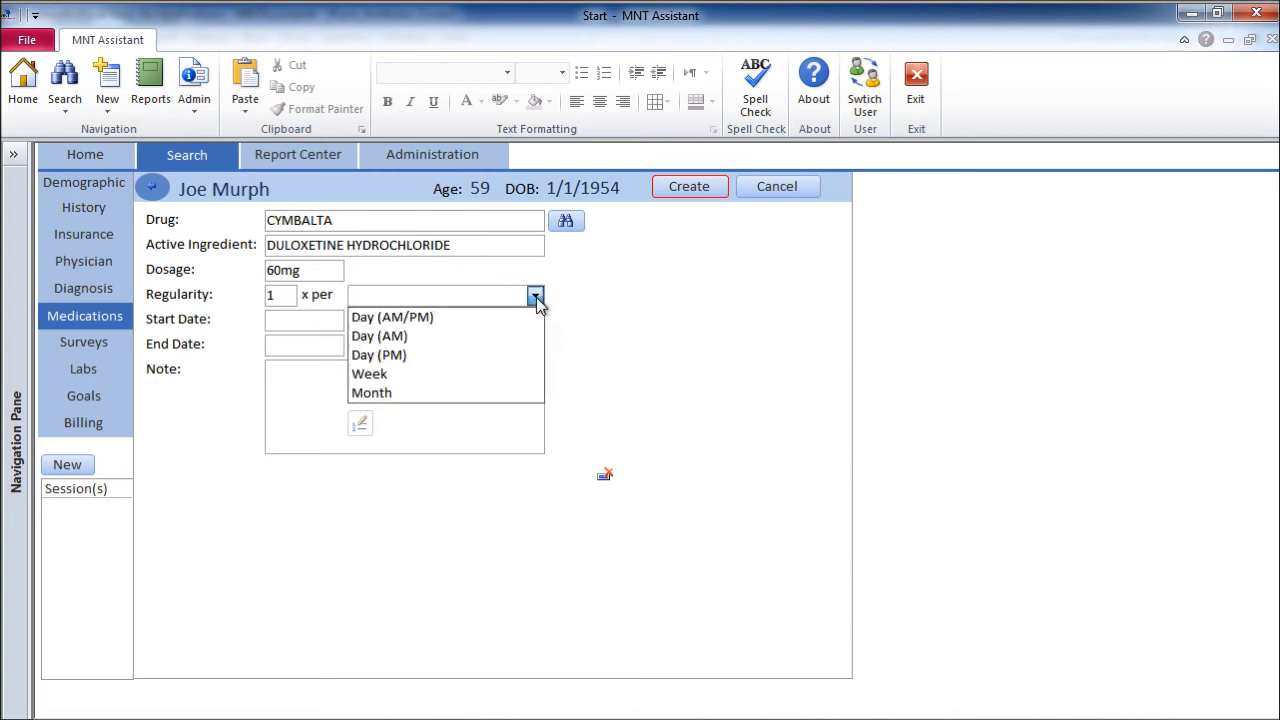
pyautogui.click(524, 356)
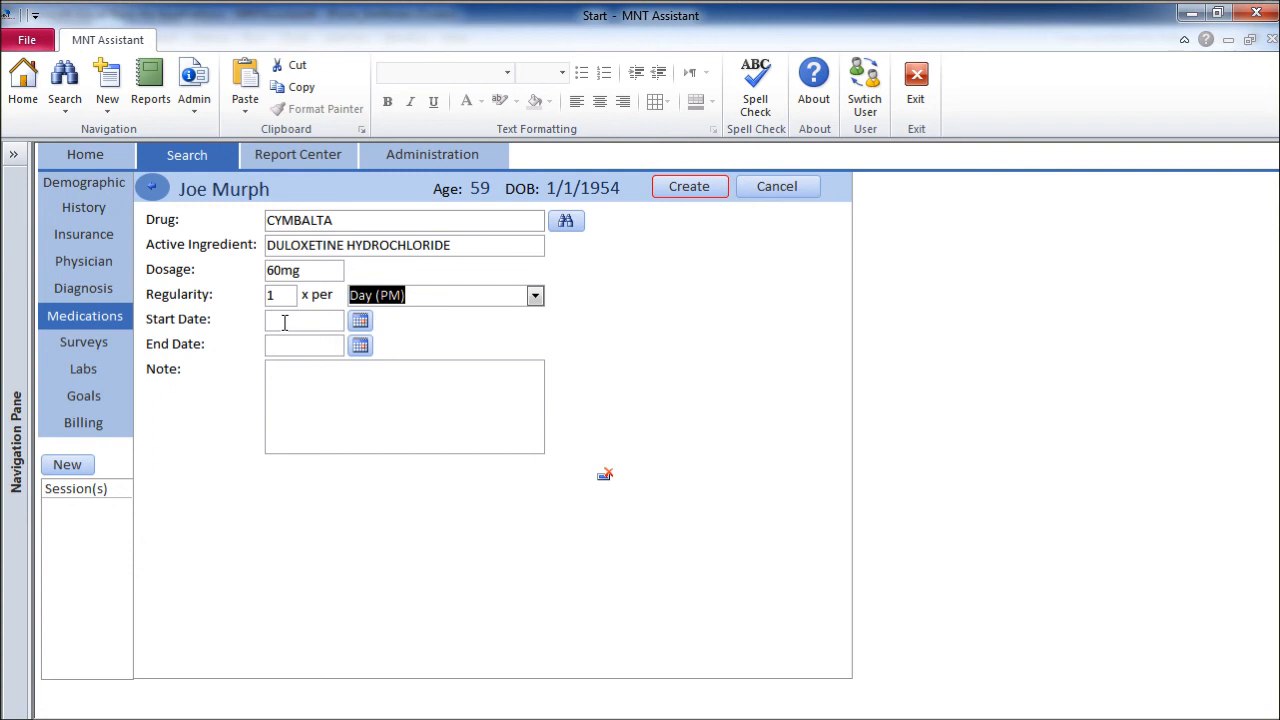
pyautogui.click(300, 405)
pyautogui.click(686, 188)
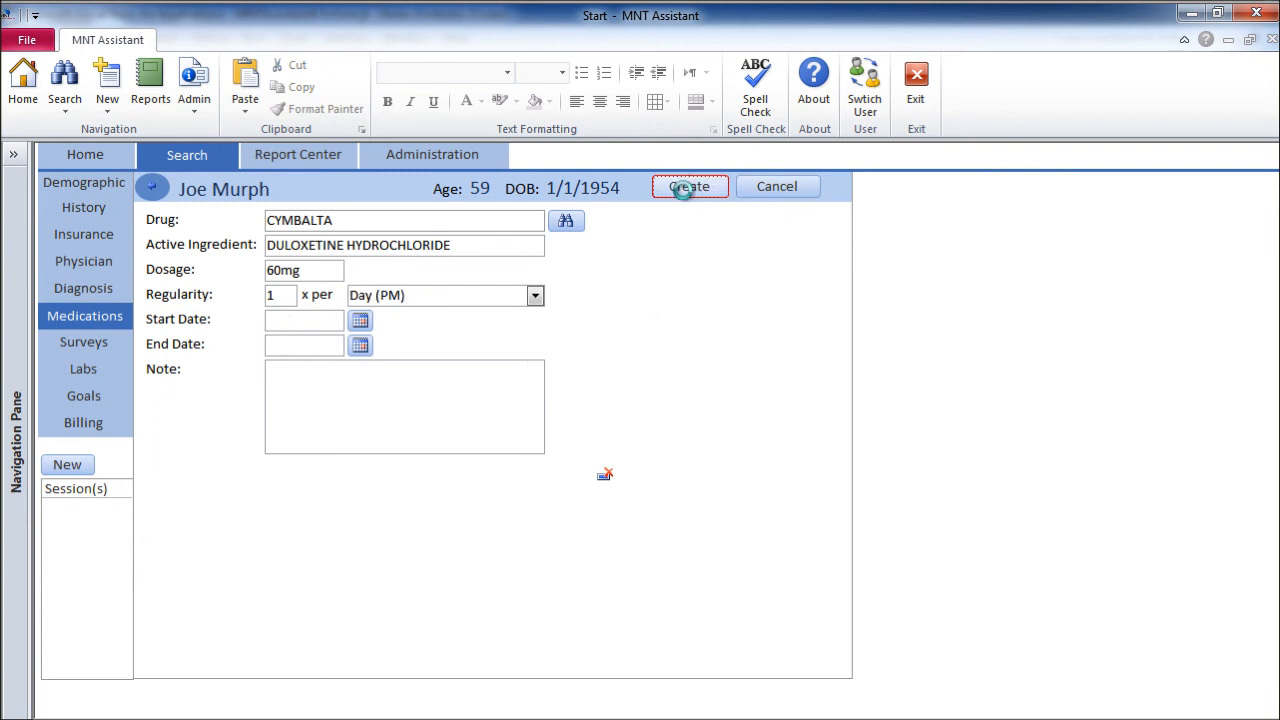